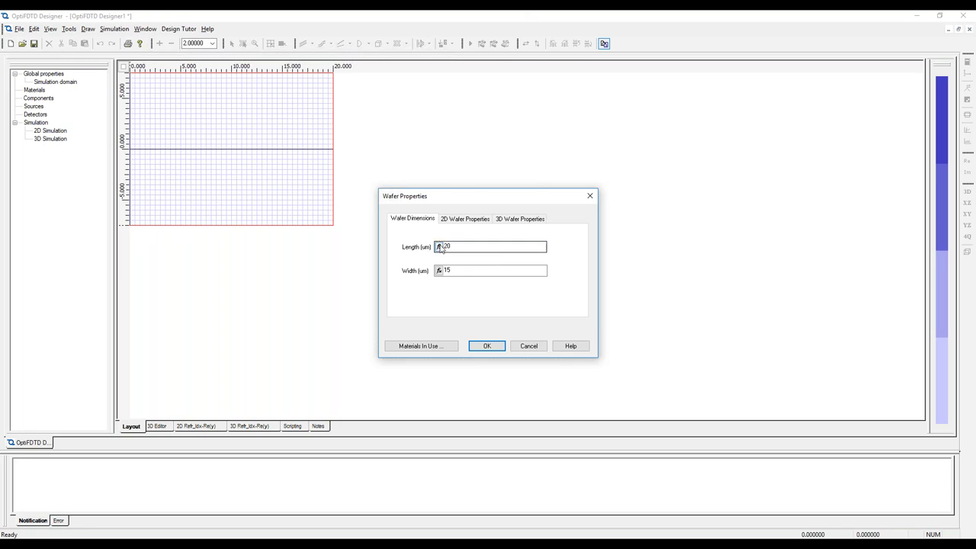
Set the wafer length to the variable L and the wafer width to the variable W.
{"action": "double_click", "coordinate": [460, 242]}
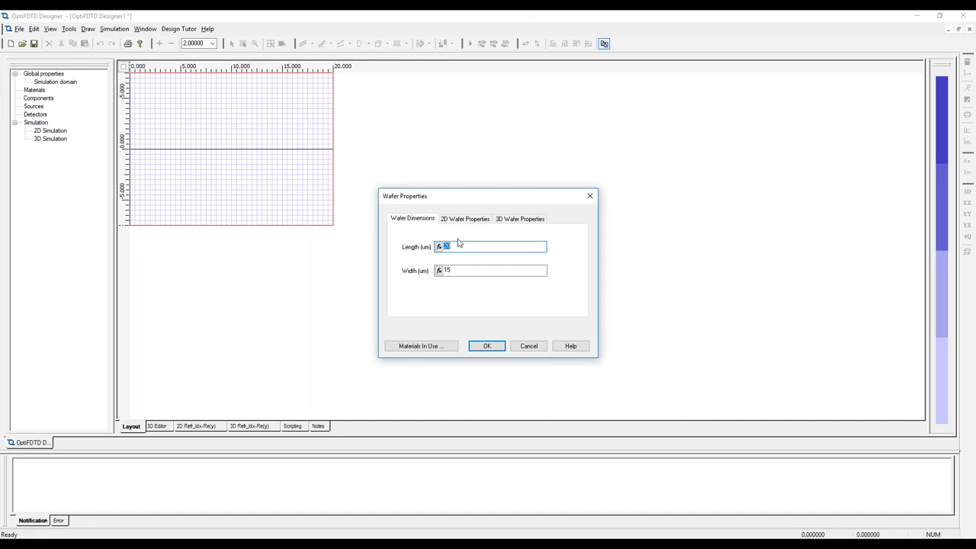
{"action": "type", "text": "20*2"}
{"action": "key", "text": "shift+Home"}
{"action": "type", "text": "4"}
{"action": "key", "text": "Tab"}
{"action": "type", "text": "W"}
{"action": "left_click", "coordinate": [489, 347]}
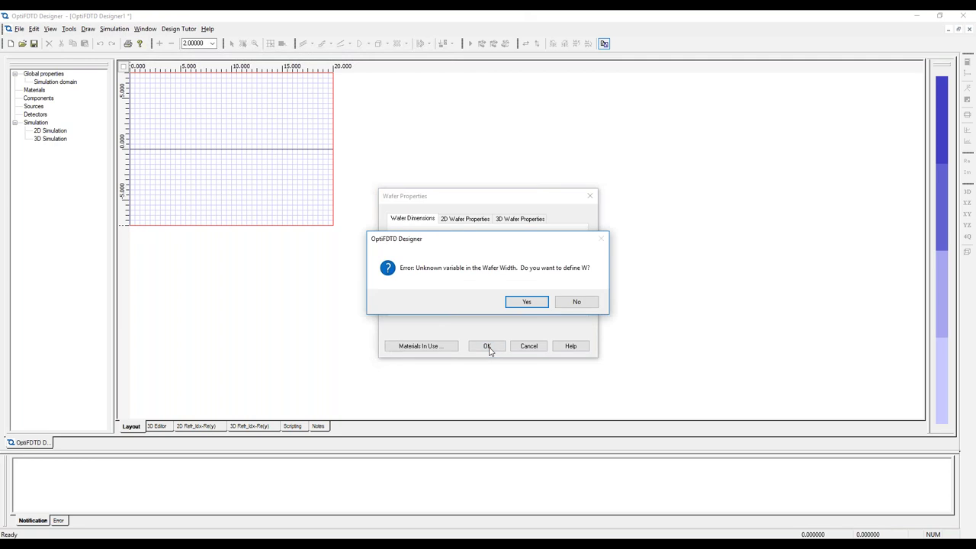
Agree to define the unknown wafer variables and add user variable L with expression 10.
{"action": "left_click", "coordinate": [515, 305]}
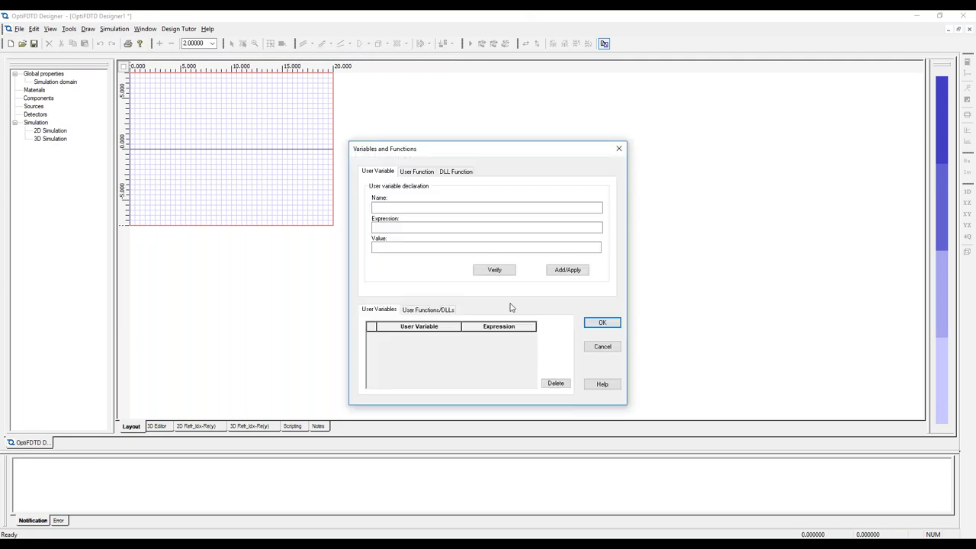
{"action": "left_click", "coordinate": [410, 208]}
{"action": "type", "text": "L"}
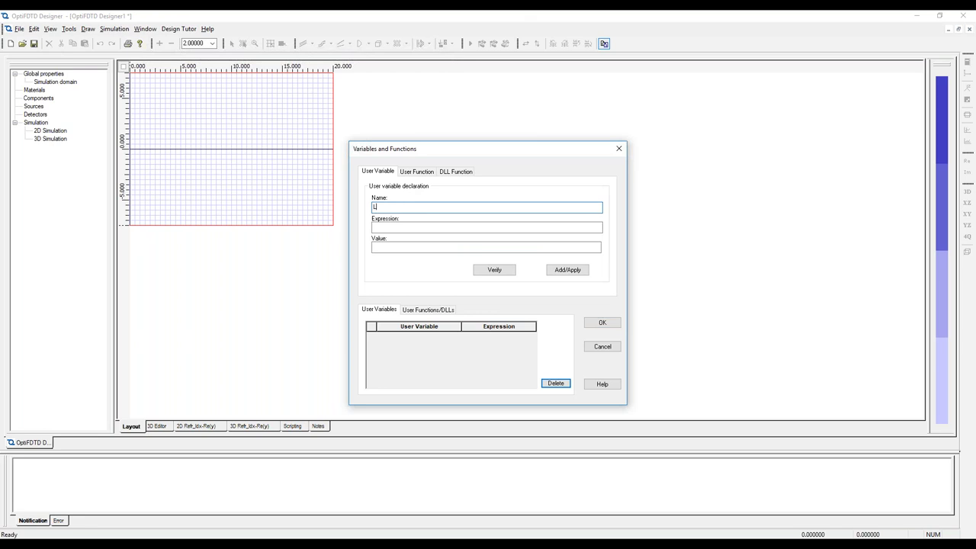
{"action": "left_click", "coordinate": [385, 229]}
{"action": "type", "text": "10"}
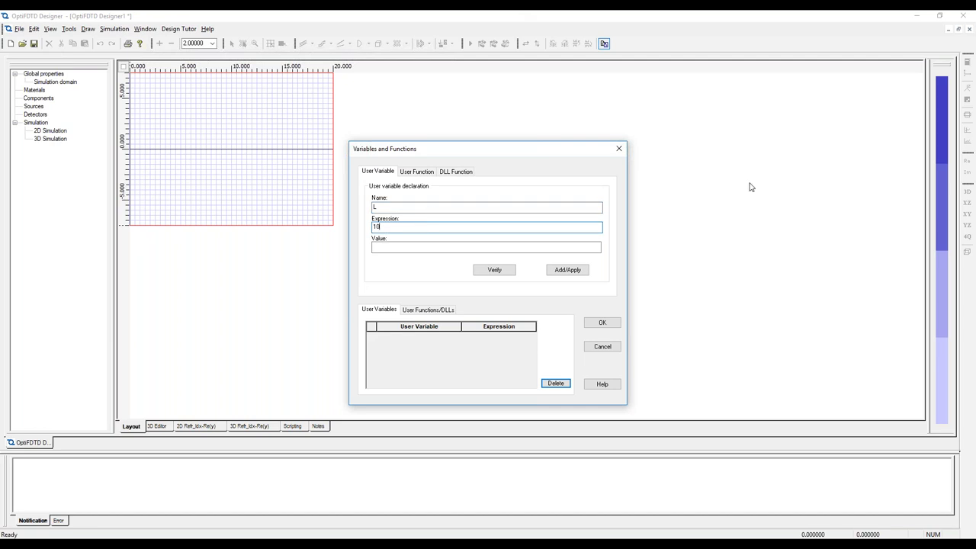
{"action": "left_click", "coordinate": [571, 273]}
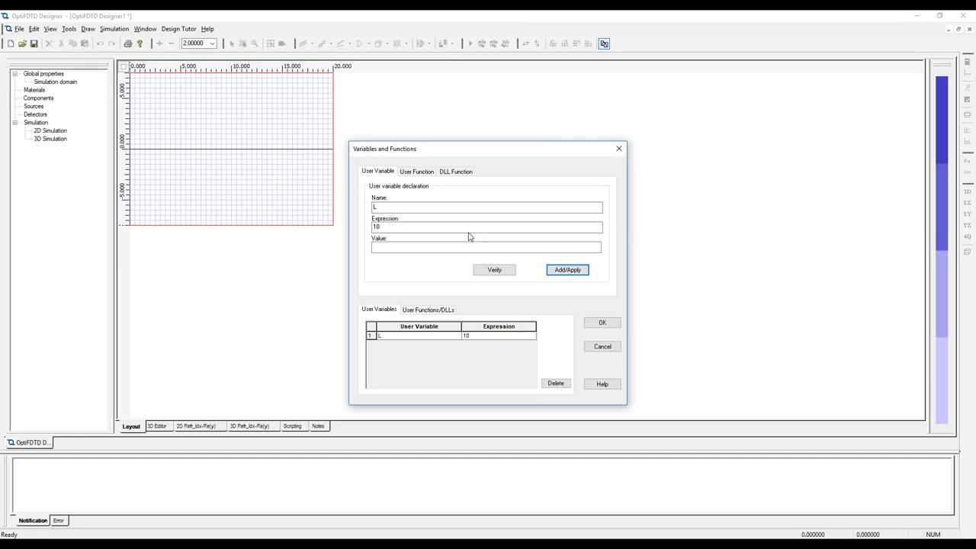
Add a second user variable named W with expression 6.
{"action": "double_click", "coordinate": [424, 207]}
{"action": "type", "text": "W"}
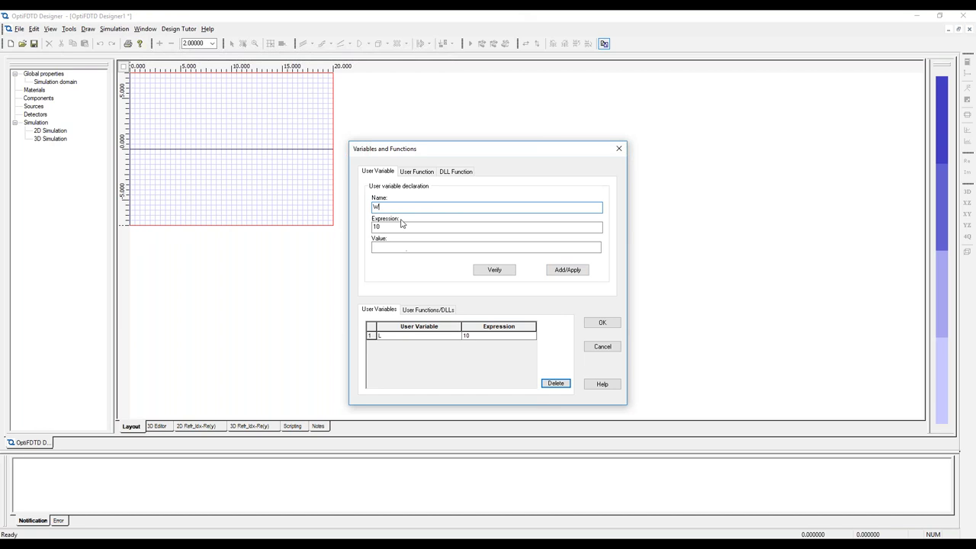
{"action": "left_click_drag", "start_coordinate": [392, 227], "coordinate": [361, 226]}
{"action": "type", "text": "6"}
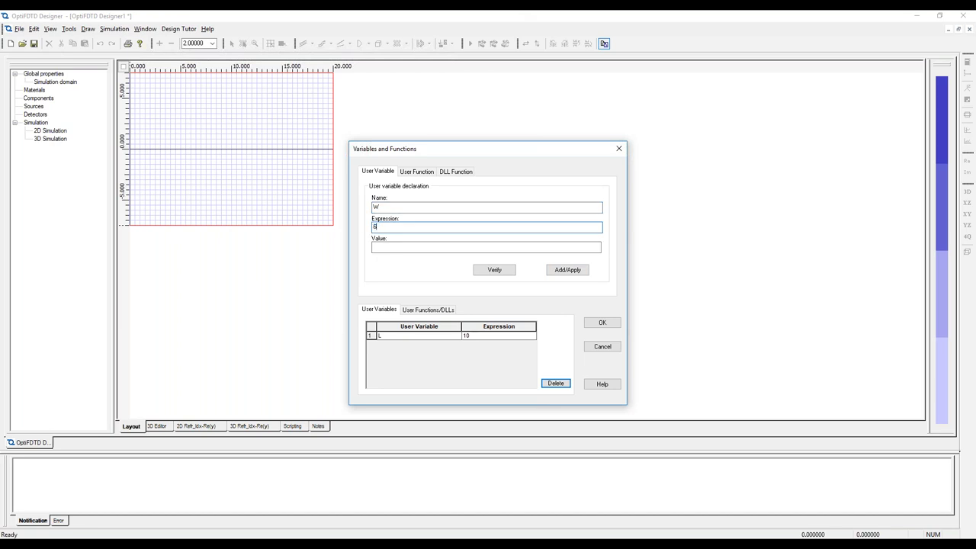
{"action": "left_click", "coordinate": [556, 271]}
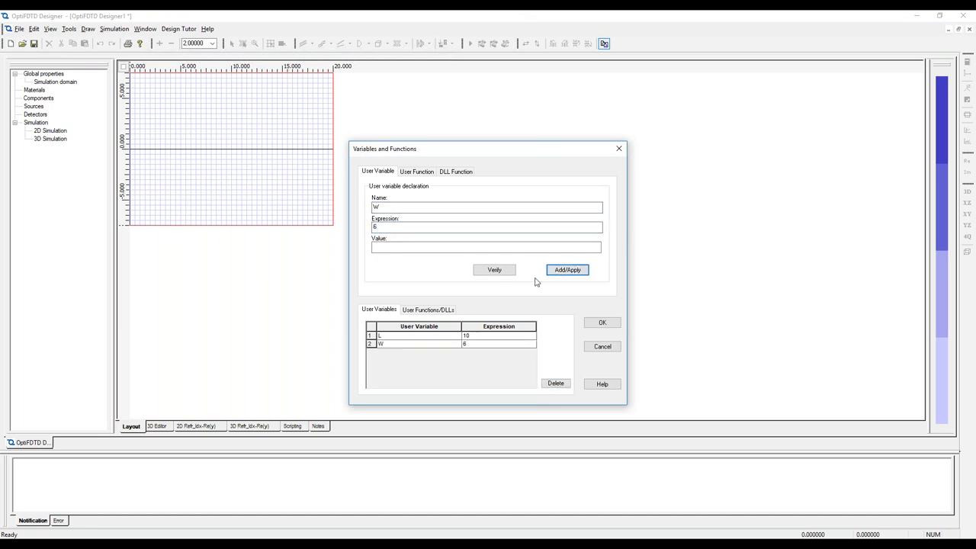
Try the expression 2*L for variable W and verify its value.
{"action": "left_click", "coordinate": [391, 228]}
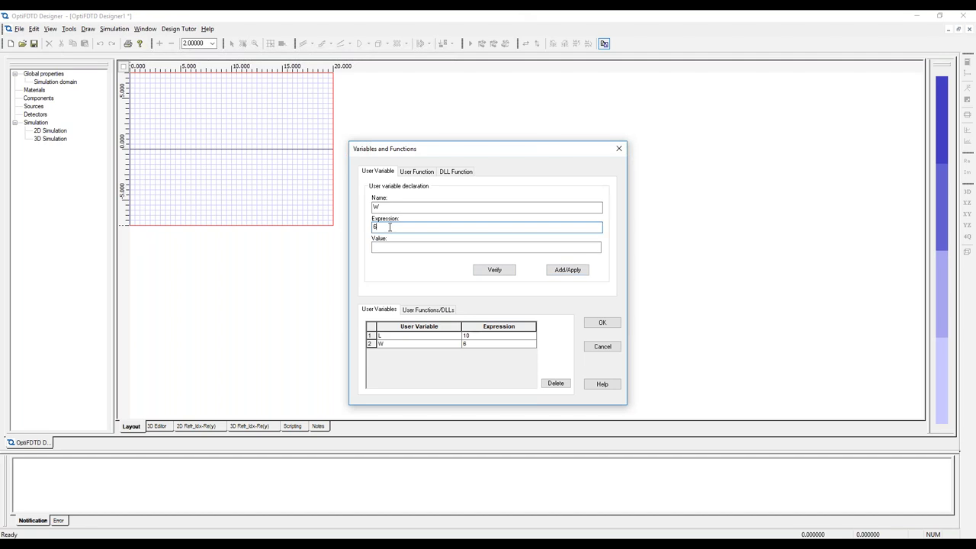
{"action": "type", "text": "2*L"}
{"action": "left_click", "coordinate": [510, 273]}
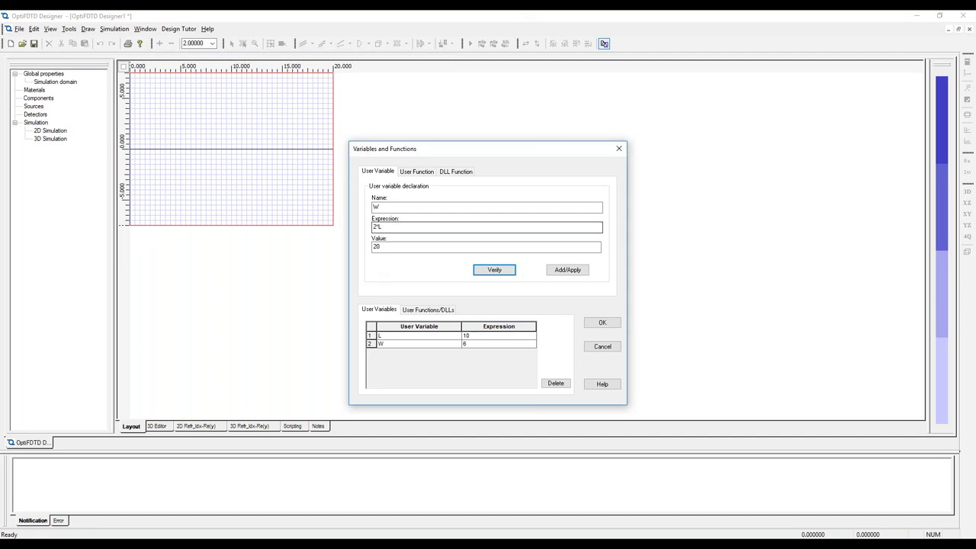
Set the expression of W to 6, overwrite the existing variable, and accept the variable definitions.
{"action": "left_click_drag", "start_coordinate": [383, 227], "coordinate": [363, 232]}
{"action": "type", "text": "6"}
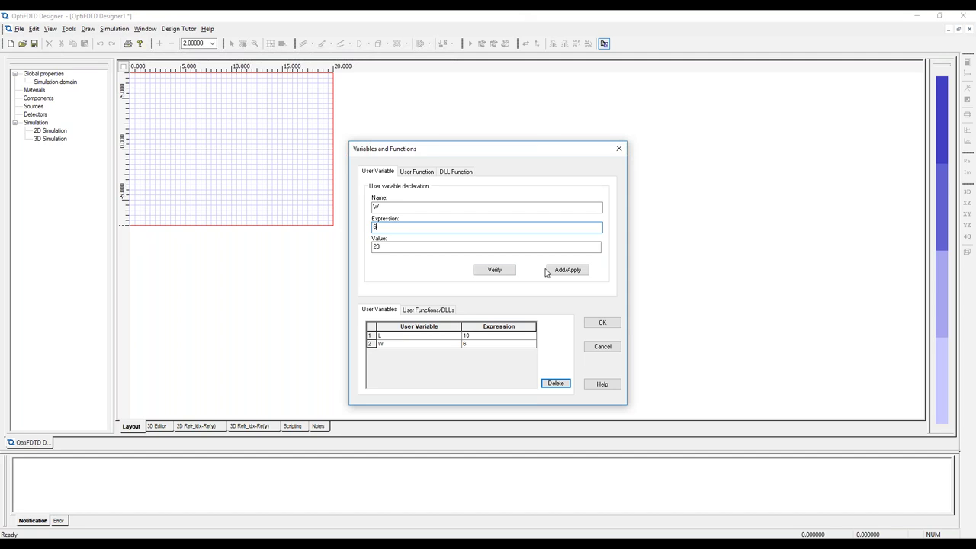
{"action": "left_click", "coordinate": [568, 271]}
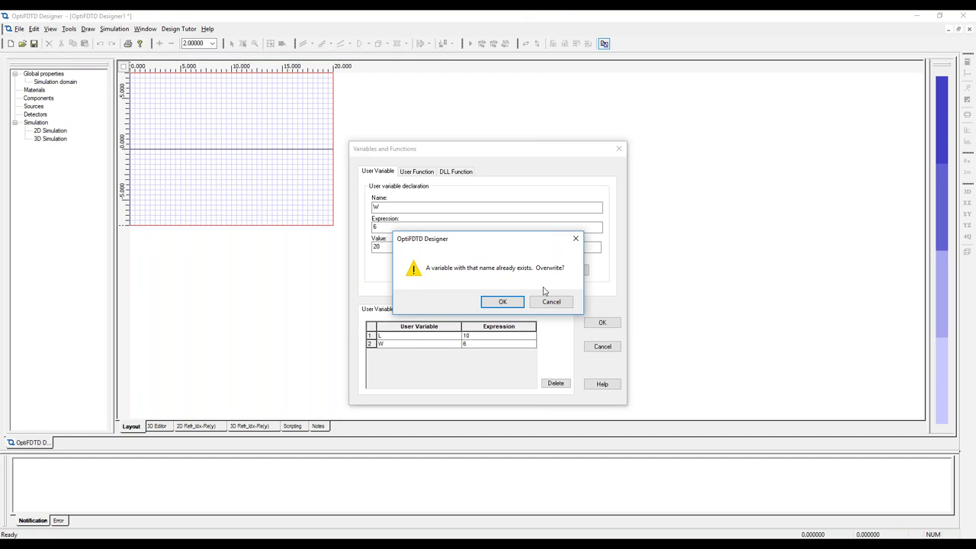
{"action": "left_click", "coordinate": [517, 303]}
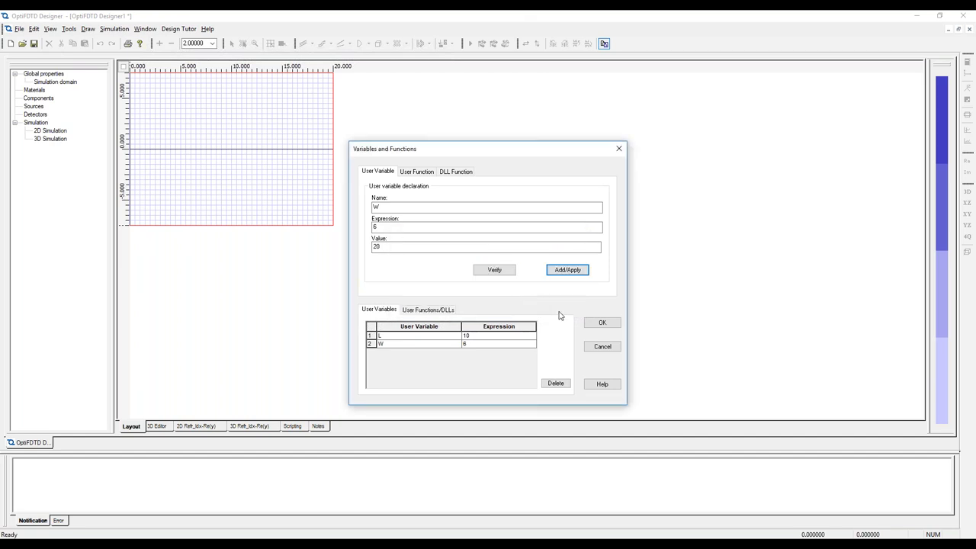
{"action": "left_click", "coordinate": [608, 326]}
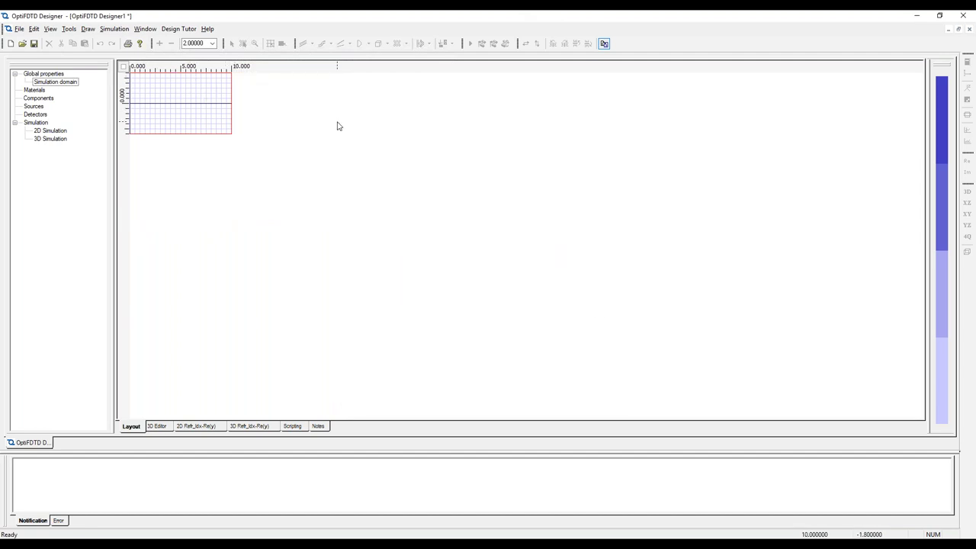
Place an input plane across the wafer at about 0.75 µm along its length.
{"action": "left_click", "coordinate": [254, 43]}
{"action": "left_click", "coordinate": [275, 152]}
{"action": "left_click", "coordinate": [275, 152]}
{"action": "left_click", "coordinate": [274, 153]}
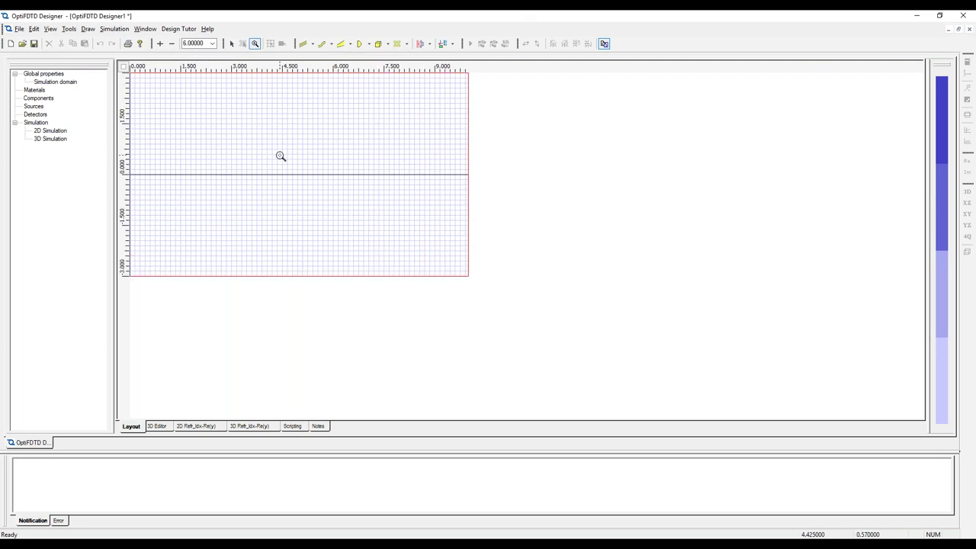
{"action": "left_click", "coordinate": [420, 43]}
{"action": "left_click", "coordinate": [153, 149]}
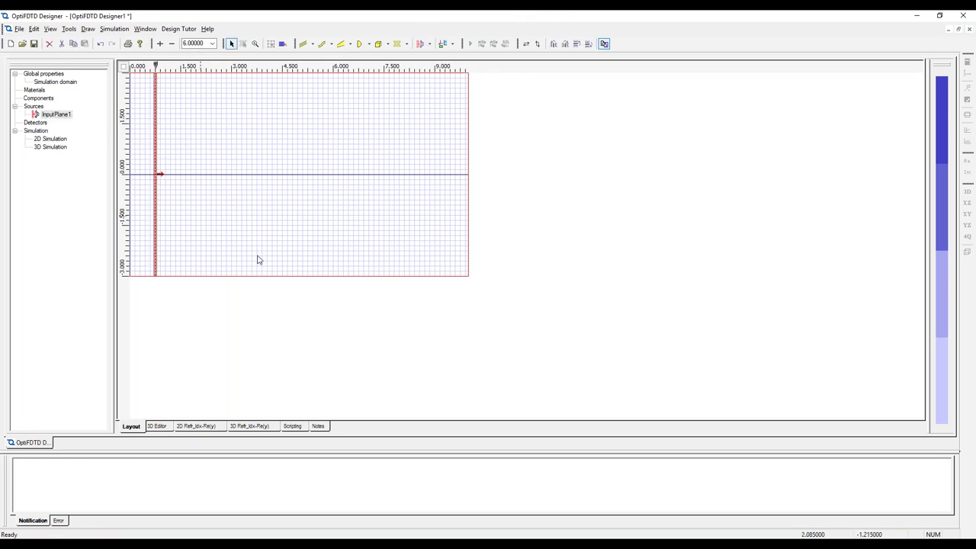
Place a Z-direction Observation Line (2D) near the wafer's far end, at about 9 µm along its length.
{"action": "left_click", "coordinate": [442, 43]}
{"action": "left_click", "coordinate": [488, 77]}
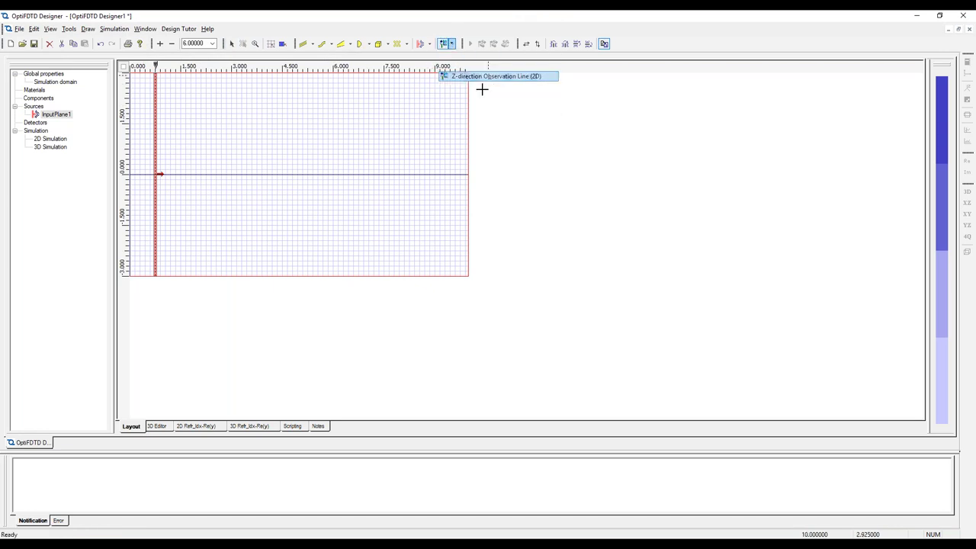
{"action": "left_click", "coordinate": [434, 172]}
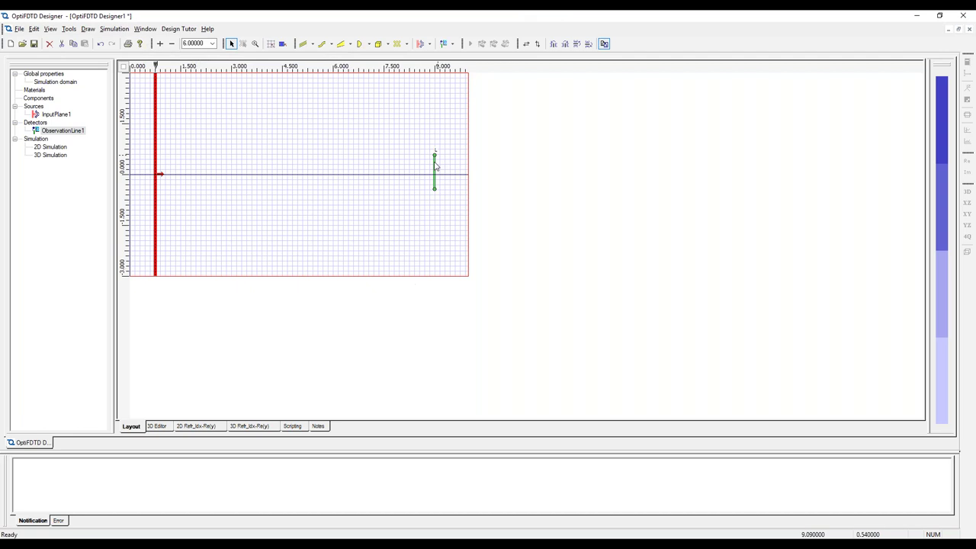
Set the observation line's vertical center expression and offset to 0.
{"action": "left_click", "coordinate": [54, 131]}
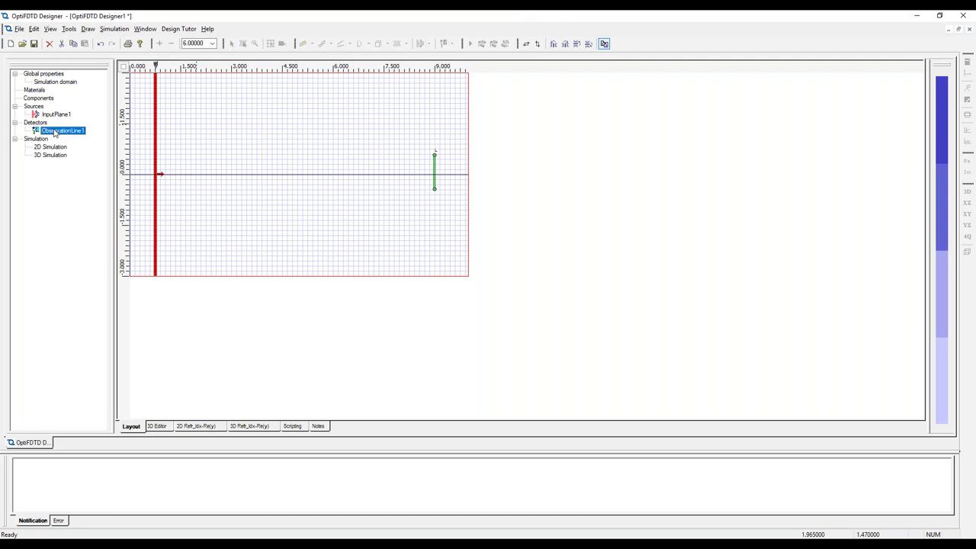
{"action": "double_click", "coordinate": [54, 131]}
{"action": "left_click", "coordinate": [436, 253]}
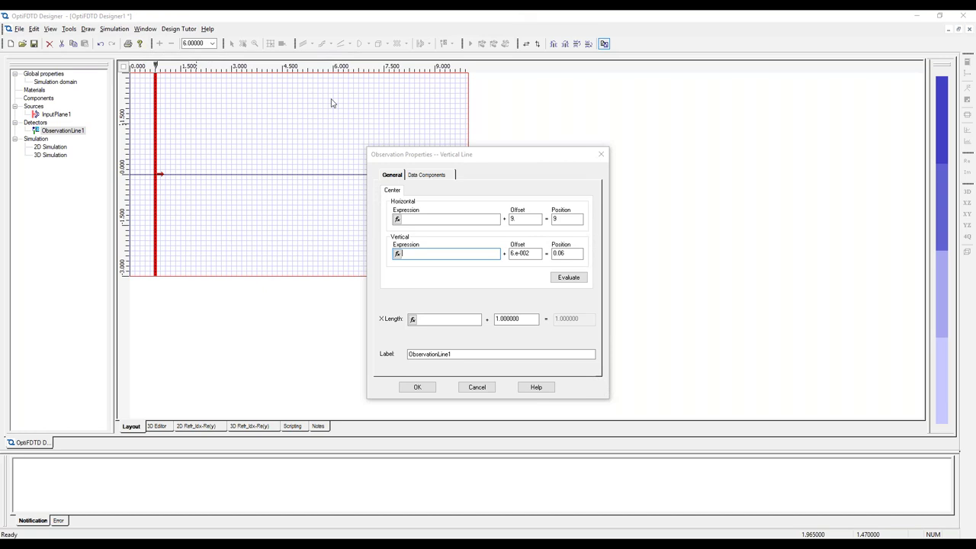
{"action": "type", "text": "0"}
{"action": "left_click", "coordinate": [517, 256]}
{"action": "key", "text": "ctrl+a"}
{"action": "type", "text": "0"}
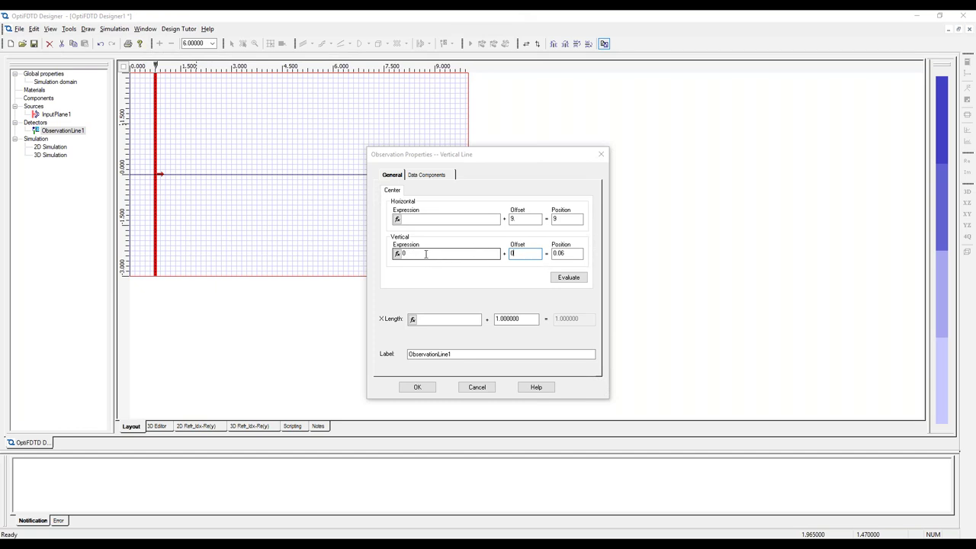
Set the observation line's horizontal center expression to L-1 with offset 0 and evaluate the position.
{"action": "left_click", "coordinate": [415, 218]}
{"action": "left_click_drag", "start_coordinate": [463, 159], "coordinate": [568, 97]}
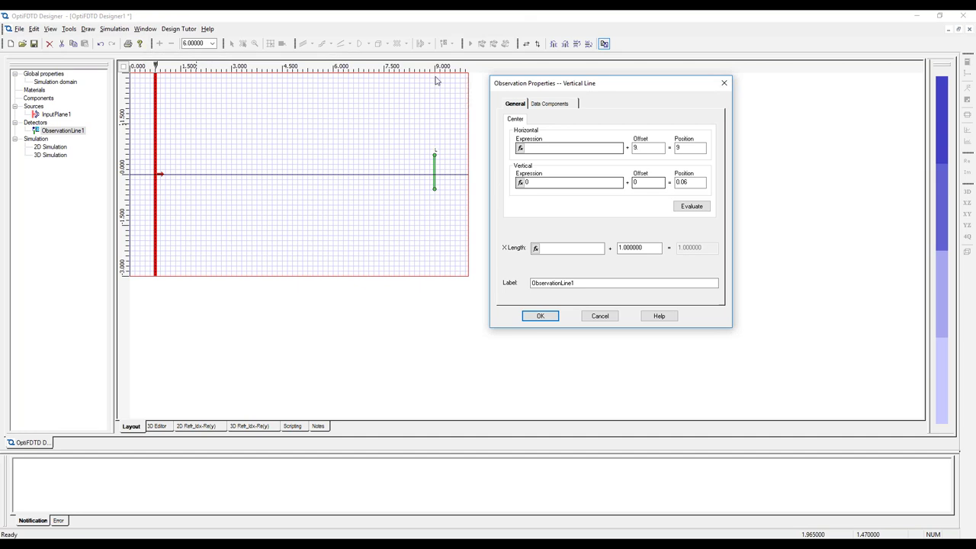
{"action": "left_click", "coordinate": [526, 147]}
{"action": "type", "text": "L-1"}
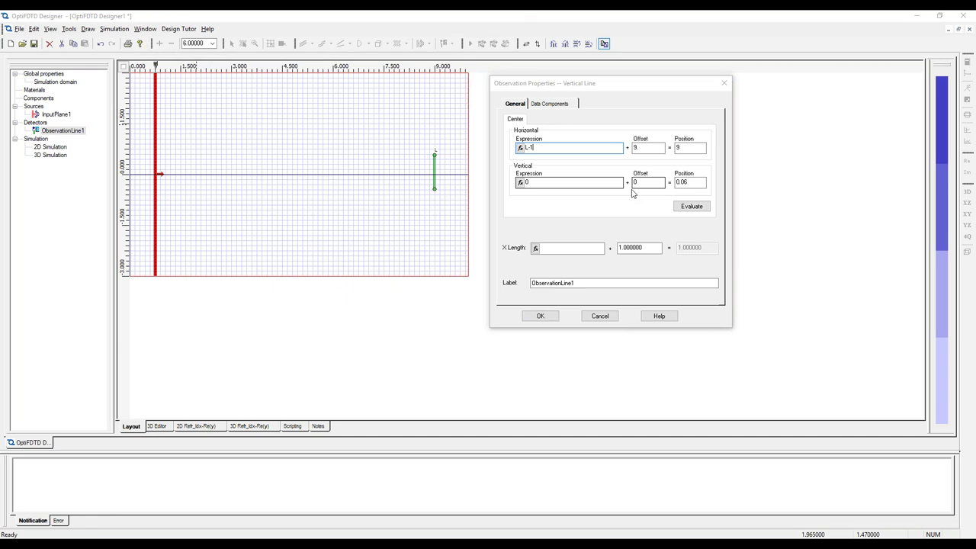
{"action": "left_click", "coordinate": [692, 206]}
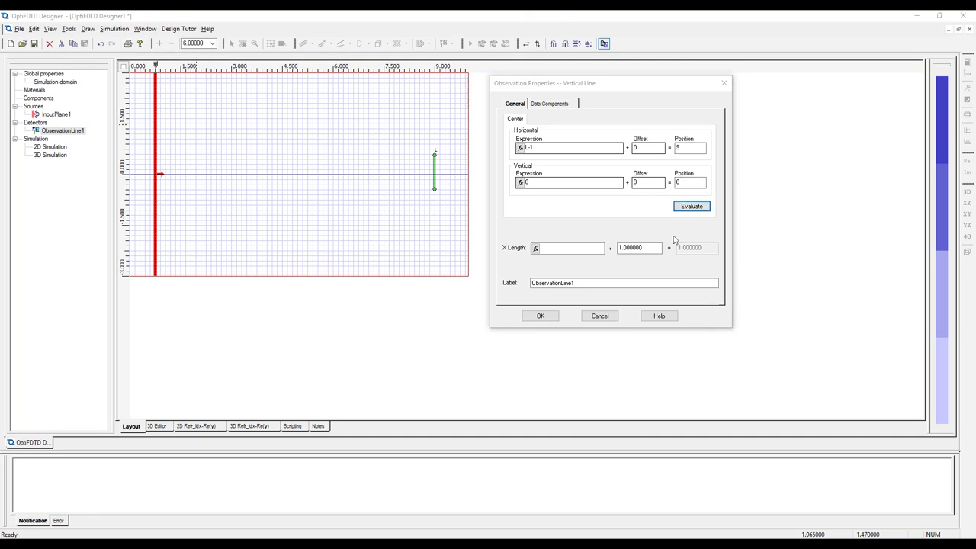
Set the observation line's X length expression to W with offset 0 and apply the properties.
{"action": "left_click", "coordinate": [588, 249]}
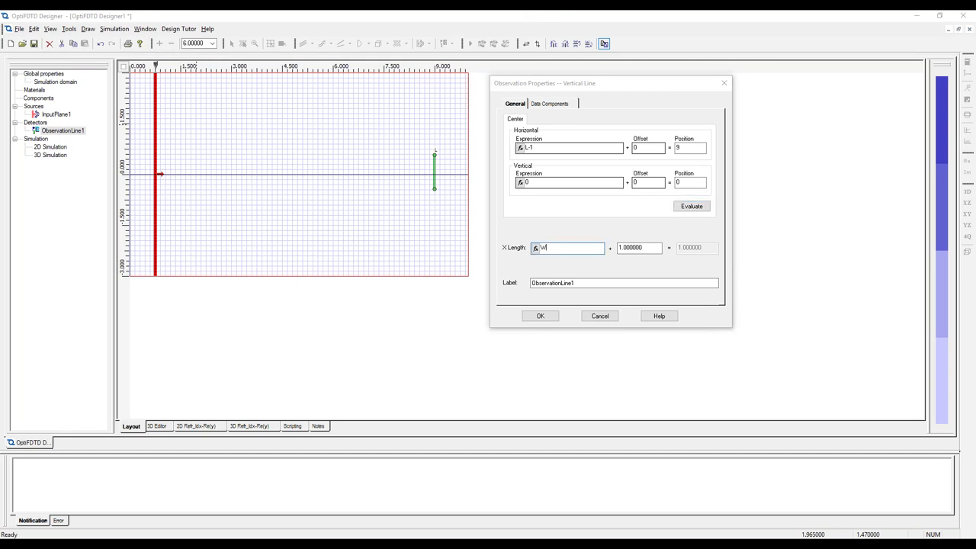
{"action": "left_click_drag", "start_coordinate": [643, 248], "coordinate": [613, 248]}
{"action": "type", "text": "0"}
{"action": "left_click", "coordinate": [539, 316]}
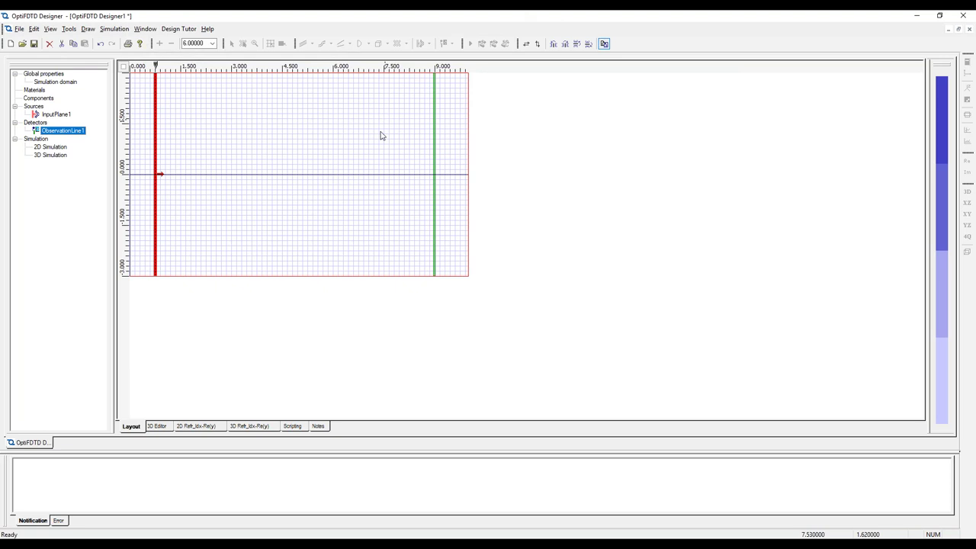
{"action": "left_click", "coordinate": [483, 158]}
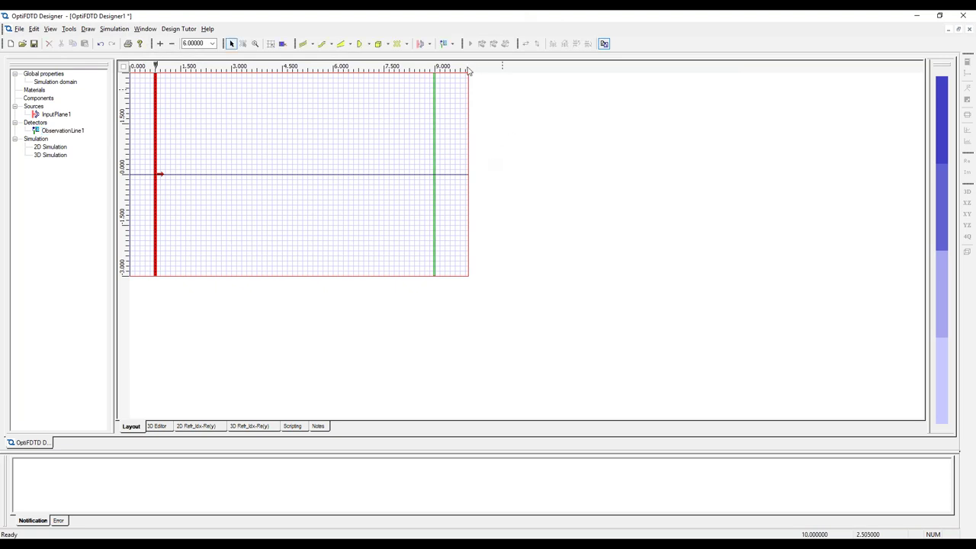
Draw a horizontal linear waveguide about 7.6 µm long, starting at about 1.3 µm horizontally and 1.8 µm vertically.
{"action": "left_click", "coordinate": [304, 44]}
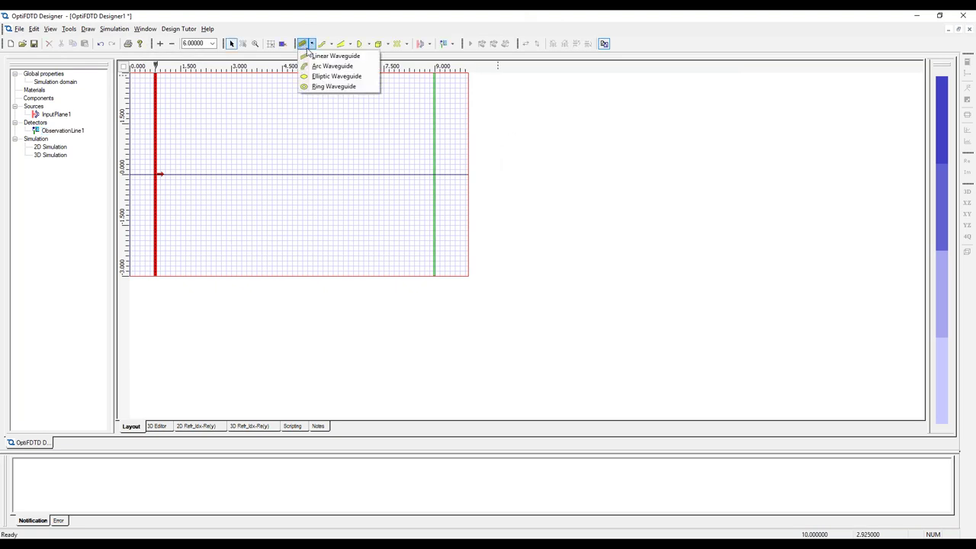
{"action": "left_click", "coordinate": [335, 57]}
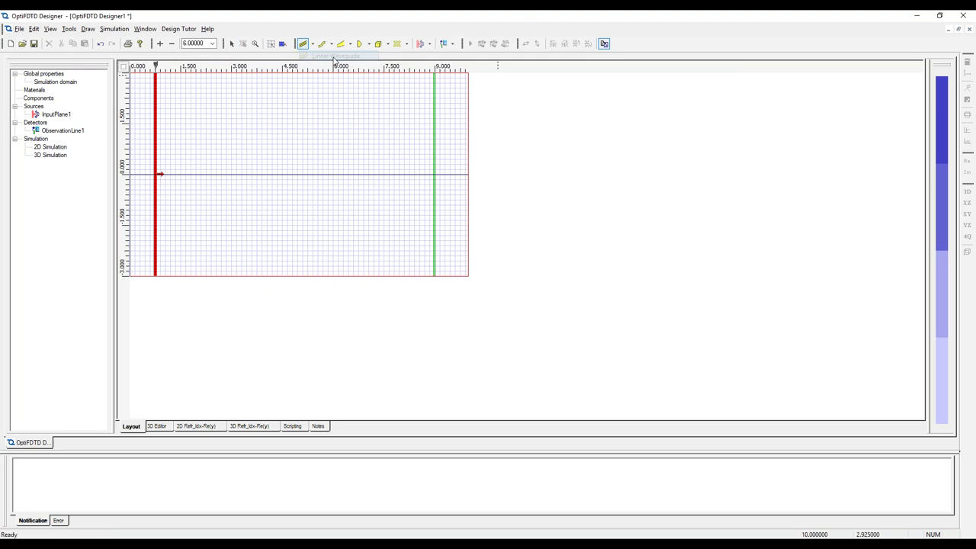
{"action": "left_click_drag", "start_coordinate": [173, 113], "coordinate": [431, 113]}
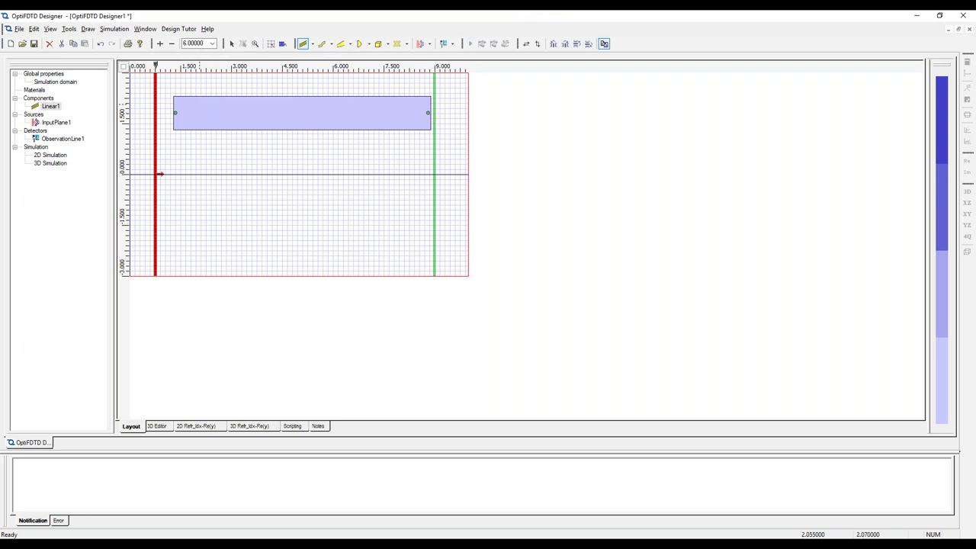
{"action": "left_click", "coordinate": [232, 43]}
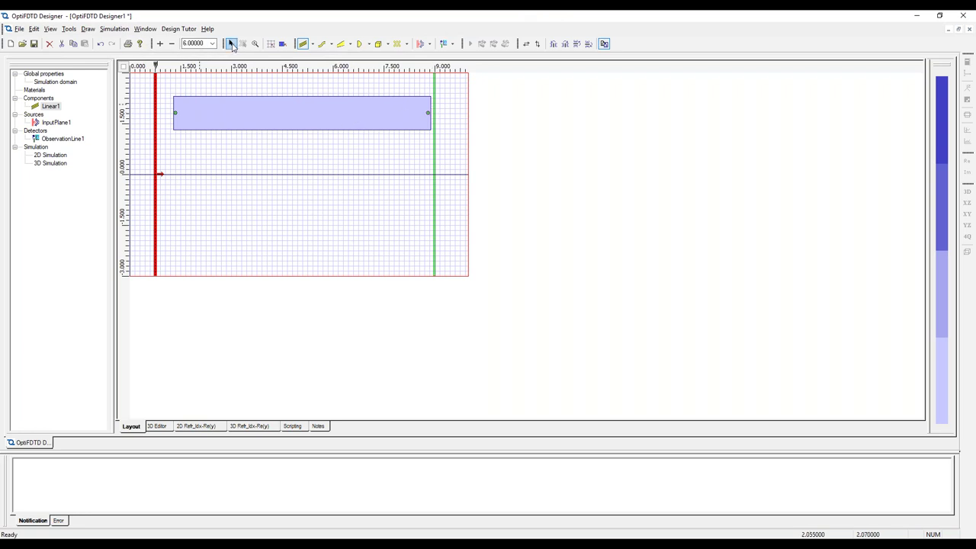
Set the linear waveguide's start expressions to 0 horizontally and W/4 vertically.
{"action": "double_click", "coordinate": [297, 114]}
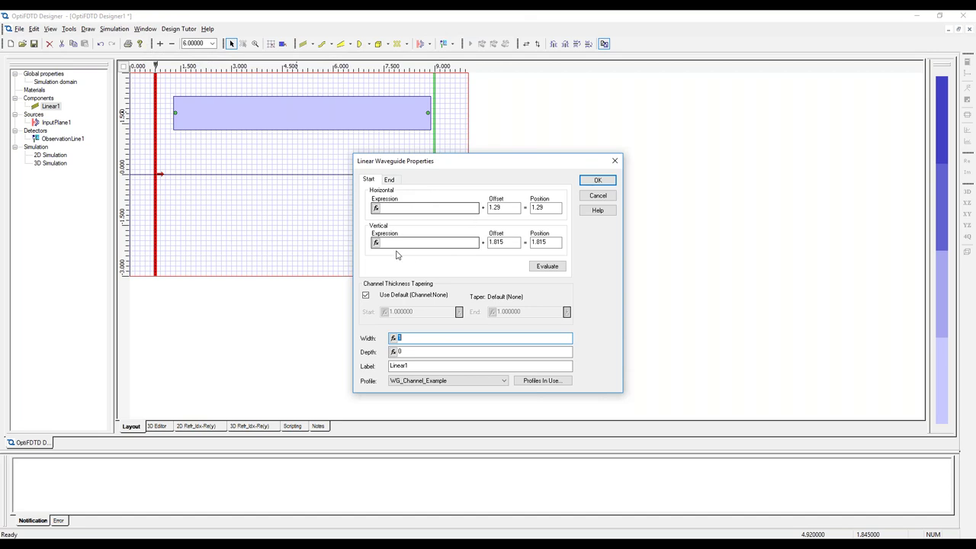
{"action": "left_click", "coordinate": [406, 208]}
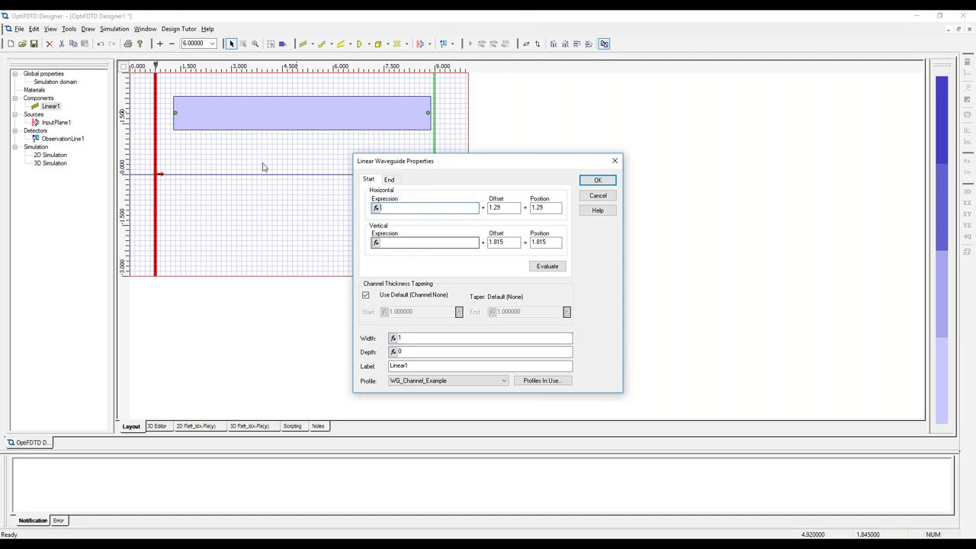
{"action": "type", "text": "0"}
{"action": "left_click", "coordinate": [395, 242]}
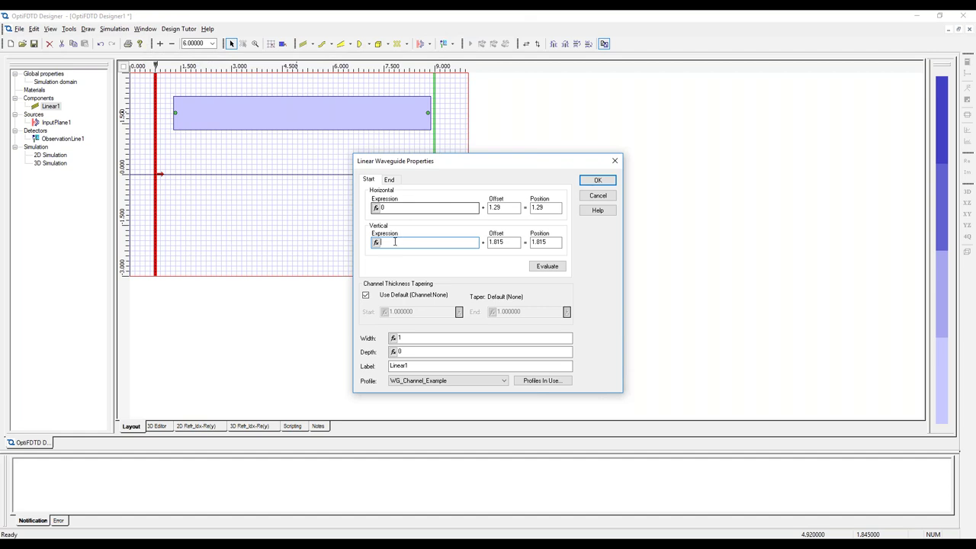
{"action": "type", "text": "W"}
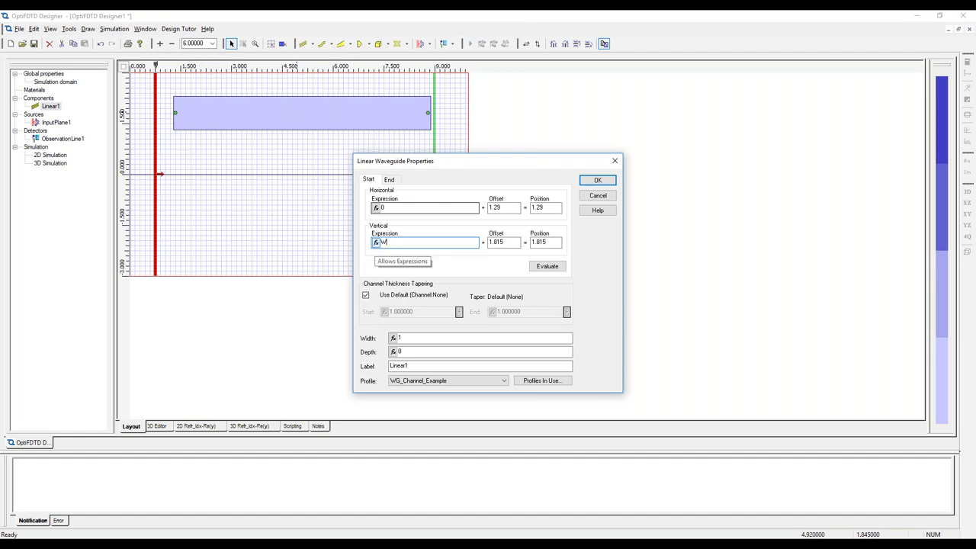
{"action": "type", "text": "/4"}
Set both offsets of the waveguide's start point to 0 and evaluate its position.
{"action": "key", "text": "Tab"}
{"action": "type", "text": "0"}
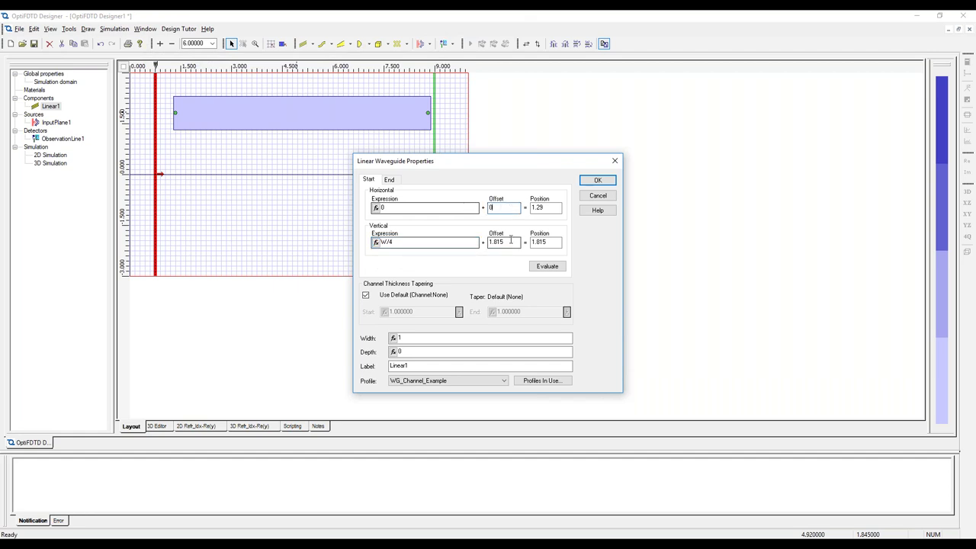
{"action": "double_click", "coordinate": [511, 239]}
{"action": "type", "text": "0"}
{"action": "left_click", "coordinate": [548, 266]}
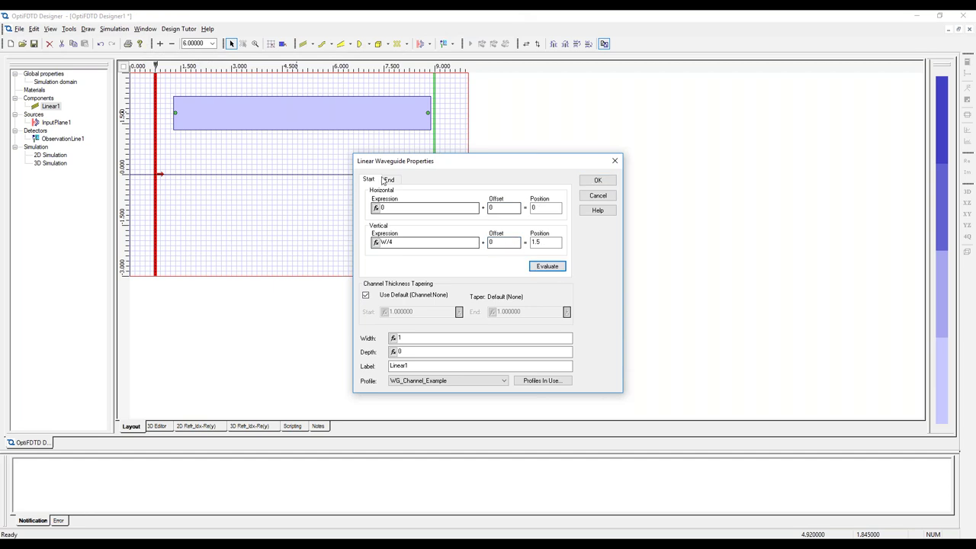
Set the horizontal expression of the waveguide's end point to L with offset 0.
{"action": "left_click", "coordinate": [391, 182]}
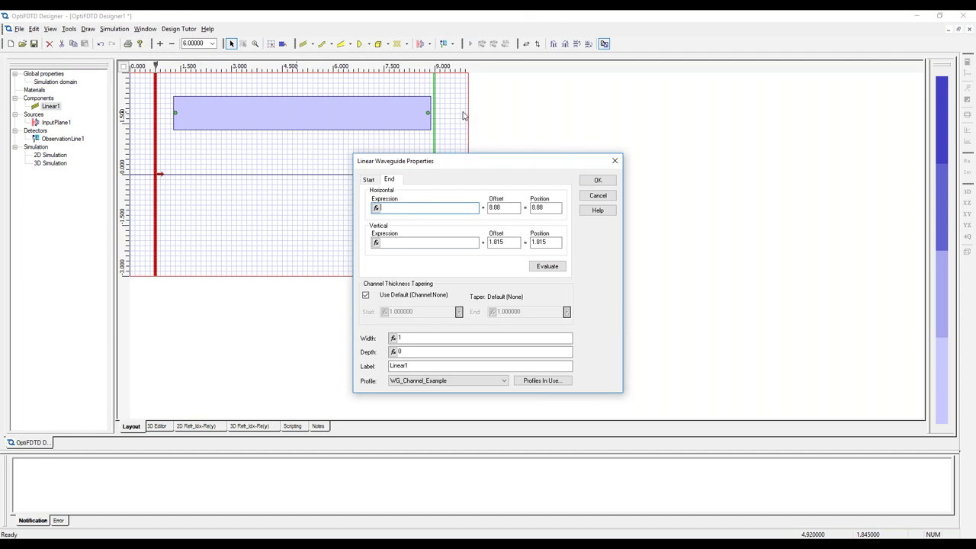
{"action": "type", "text": "L"}
{"action": "left_click", "coordinate": [488, 207]}
{"action": "double_click", "coordinate": [494, 207]}
{"action": "type", "text": "0"}
Set the end point's vertical expression to W/4 with offset 0, evaluate it and apply the waveguide properties.
{"action": "left_click", "coordinate": [420, 244]}
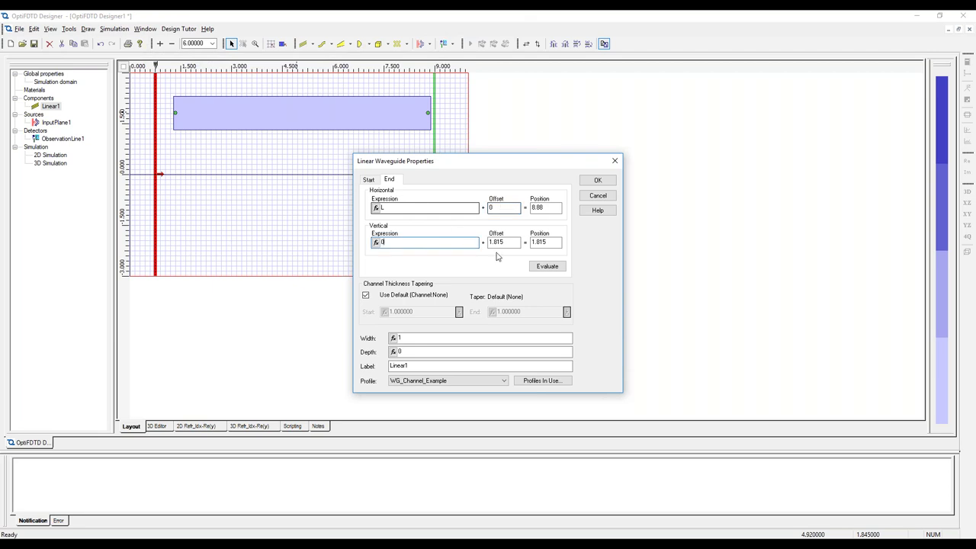
{"action": "type", "text": "W/4"}
{"action": "left_click", "coordinate": [501, 242]}
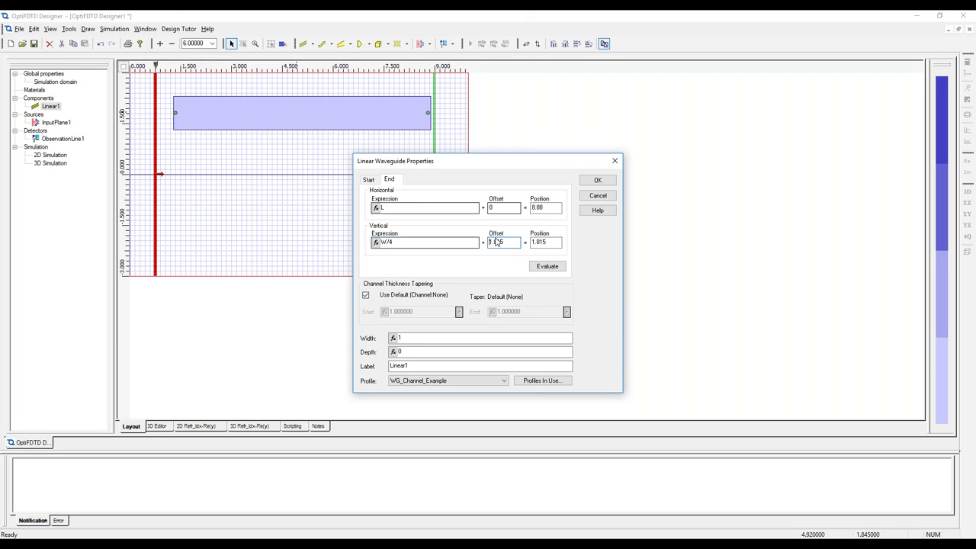
{"action": "double_click", "coordinate": [501, 242]}
{"action": "type", "text": "0"}
{"action": "left_click", "coordinate": [546, 268]}
{"action": "left_click", "coordinate": [430, 339]}
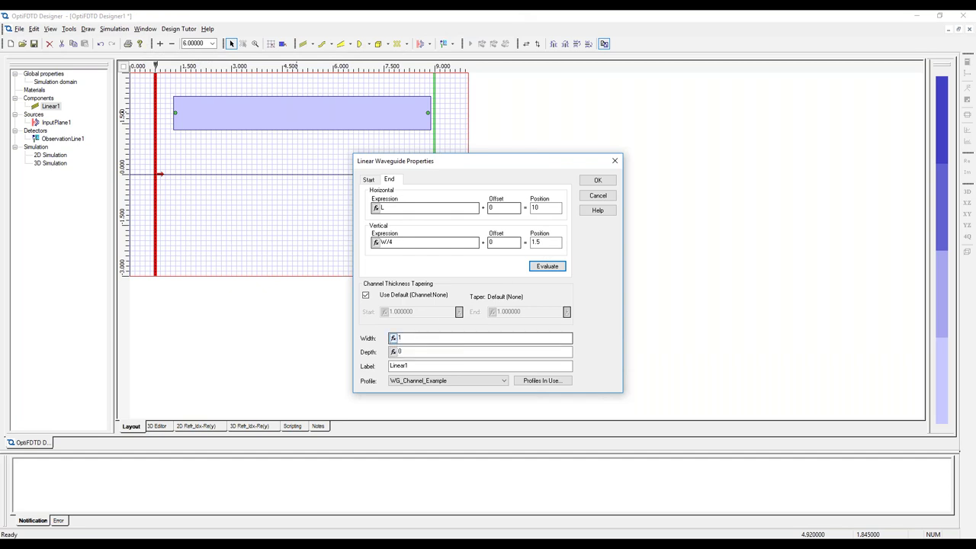
{"action": "left_click", "coordinate": [408, 353]}
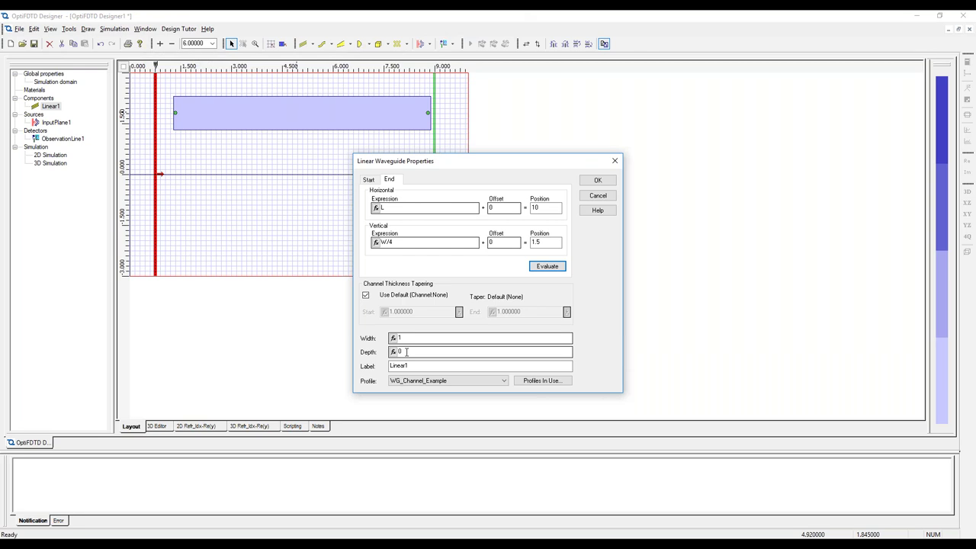
{"action": "left_click", "coordinate": [413, 366]}
{"action": "left_click", "coordinate": [594, 181]}
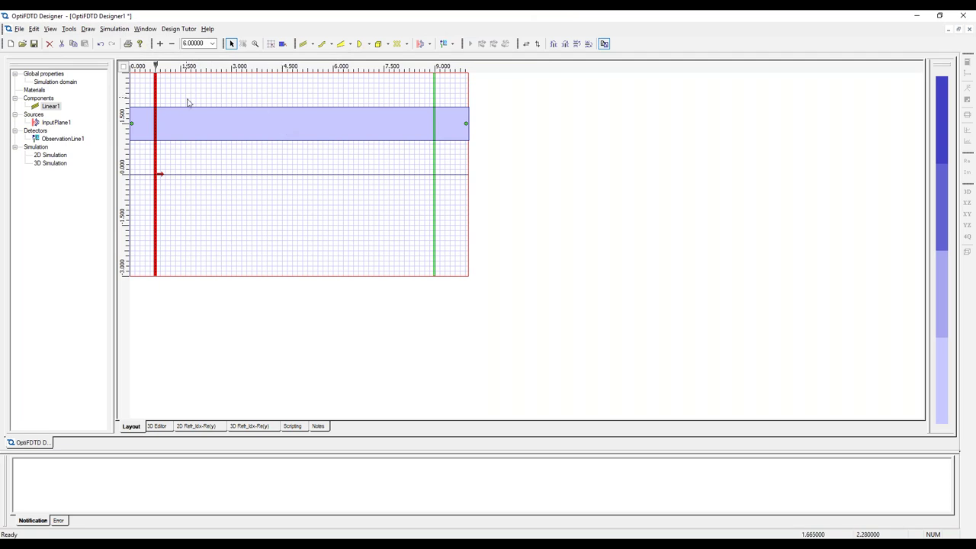
Change the user variable L to 20, overwriting its existing definition.
{"action": "left_click", "coordinate": [118, 31]}
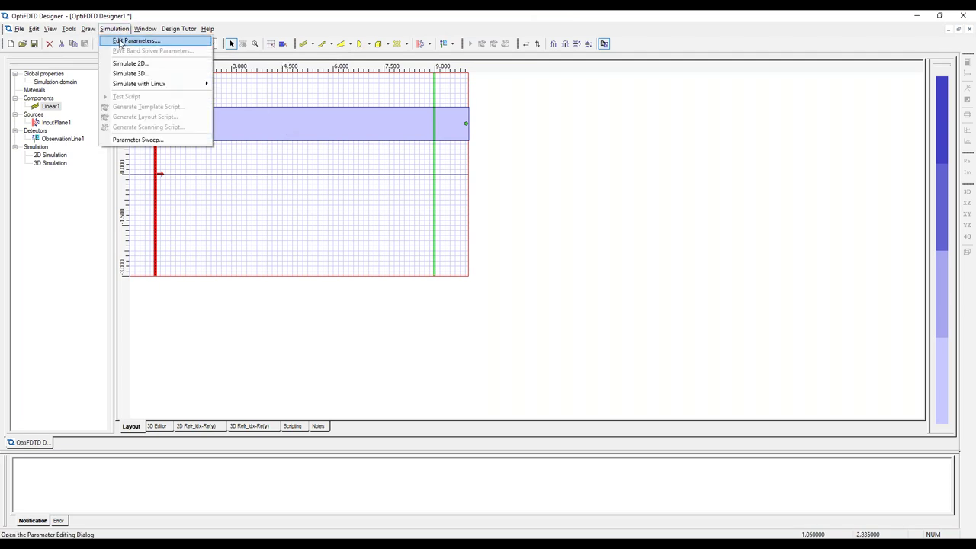
{"action": "left_click", "coordinate": [122, 40]}
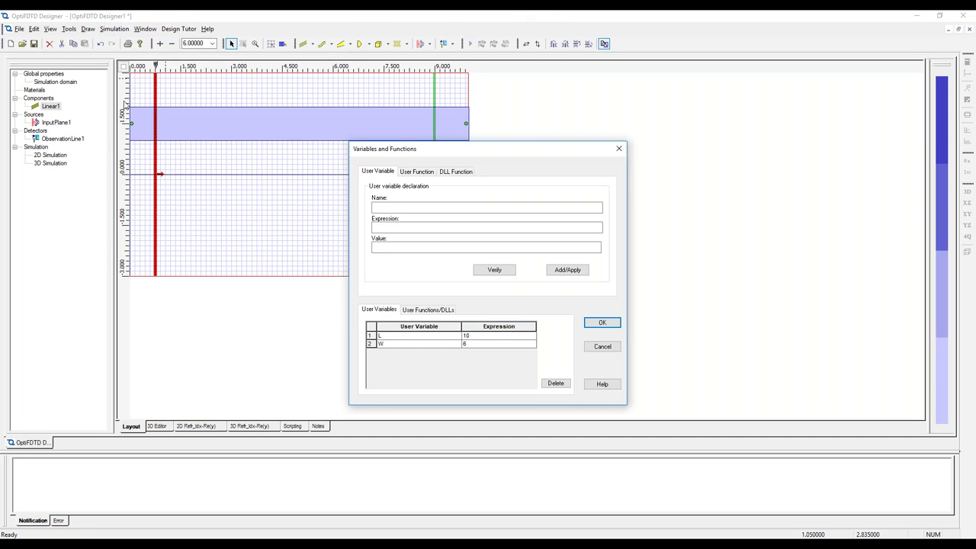
{"action": "left_click", "coordinate": [474, 338]}
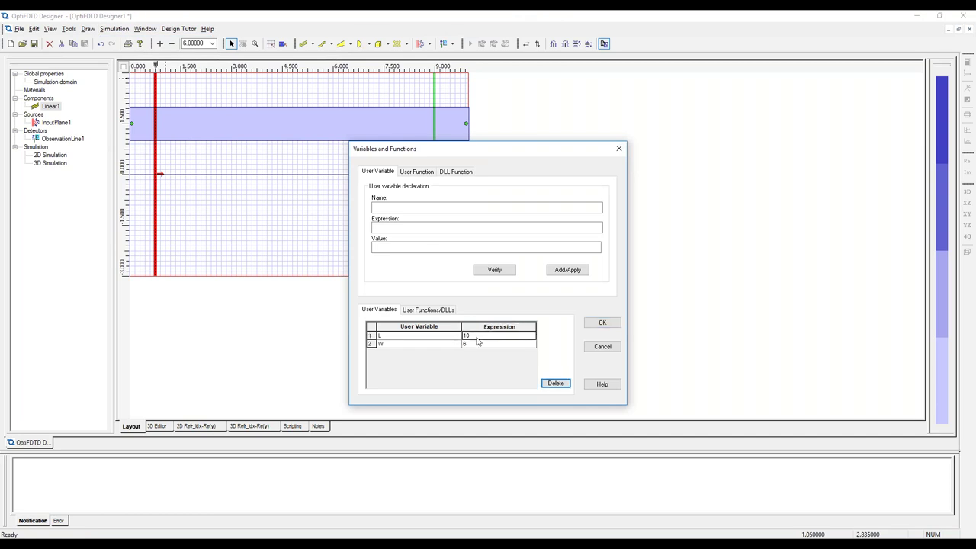
{"action": "left_click", "coordinate": [431, 338]}
{"action": "left_click", "coordinate": [432, 340]}
{"action": "double_click", "coordinate": [391, 227]}
{"action": "type", "text": "20"}
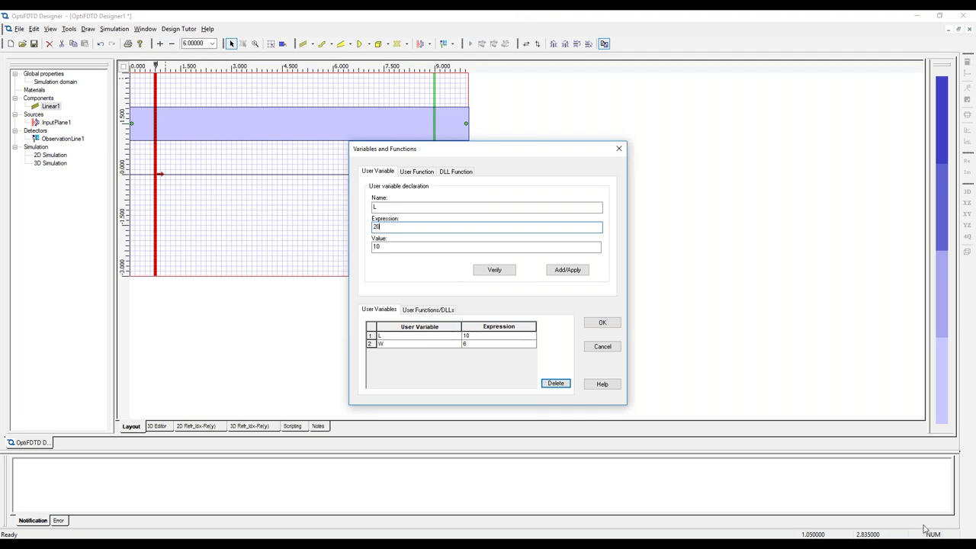
{"action": "left_click", "coordinate": [569, 268]}
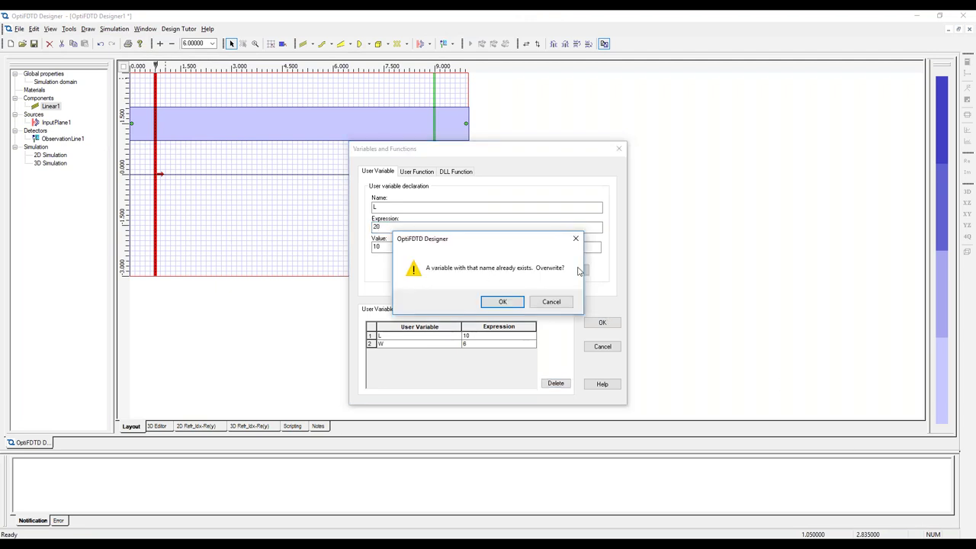
{"action": "left_click", "coordinate": [506, 302]}
Change the user variable W to 12, overwriting its definition, and apply the variables to the layout.
{"action": "left_click", "coordinate": [412, 346]}
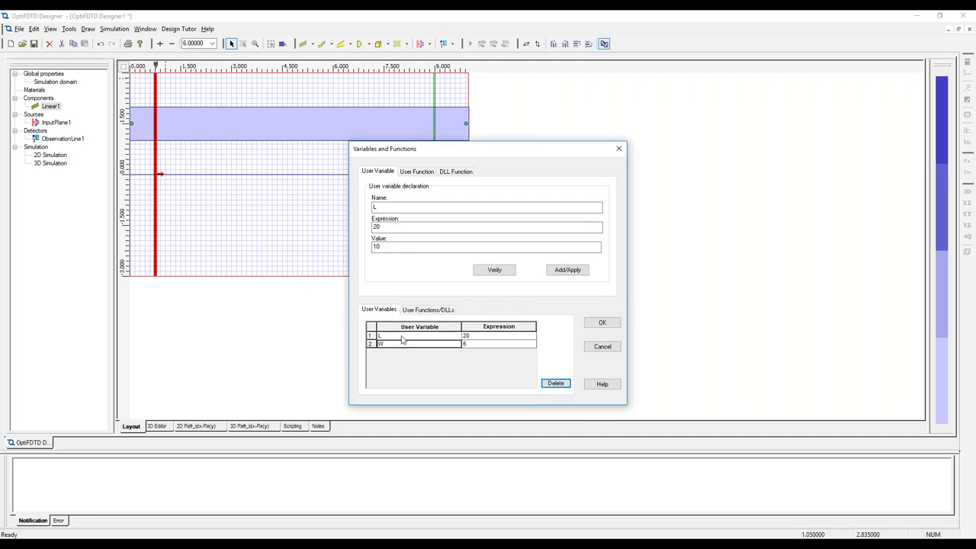
{"action": "left_click", "coordinate": [489, 344]}
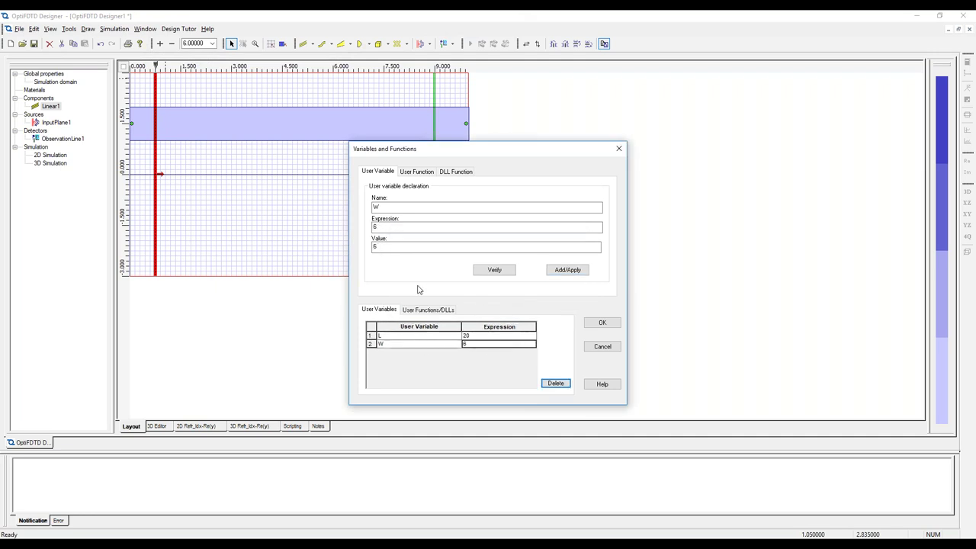
{"action": "left_click", "coordinate": [487, 227]}
{"action": "type", "text": "12"}
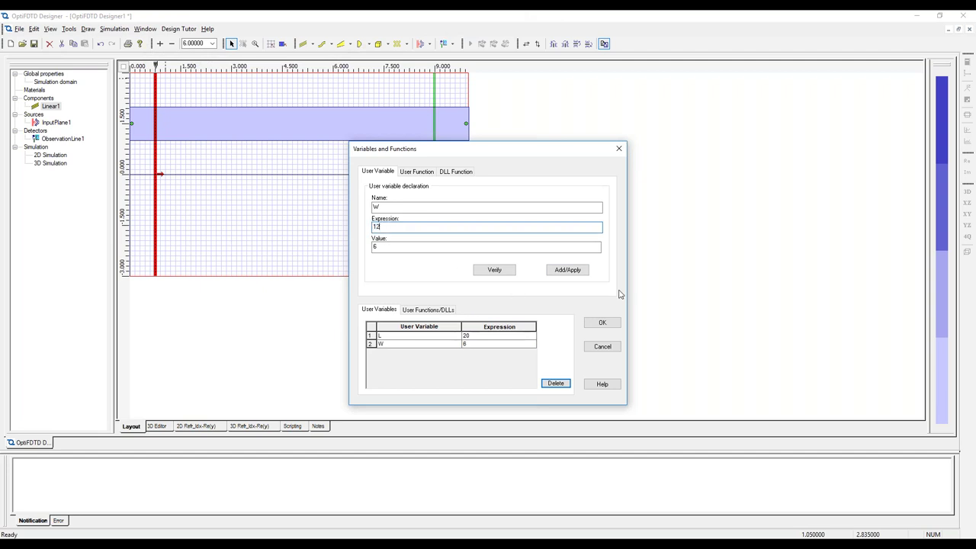
{"action": "left_click", "coordinate": [569, 271]}
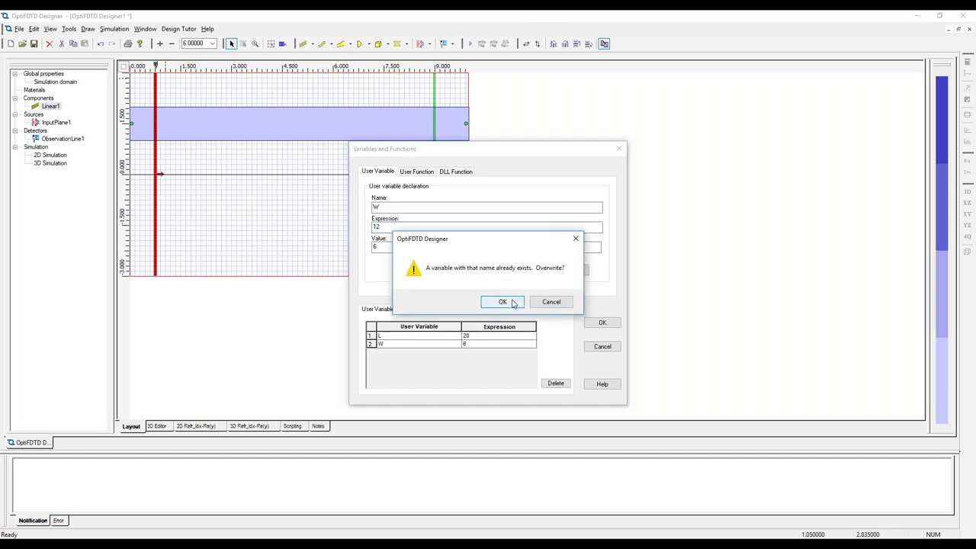
{"action": "left_click", "coordinate": [512, 305]}
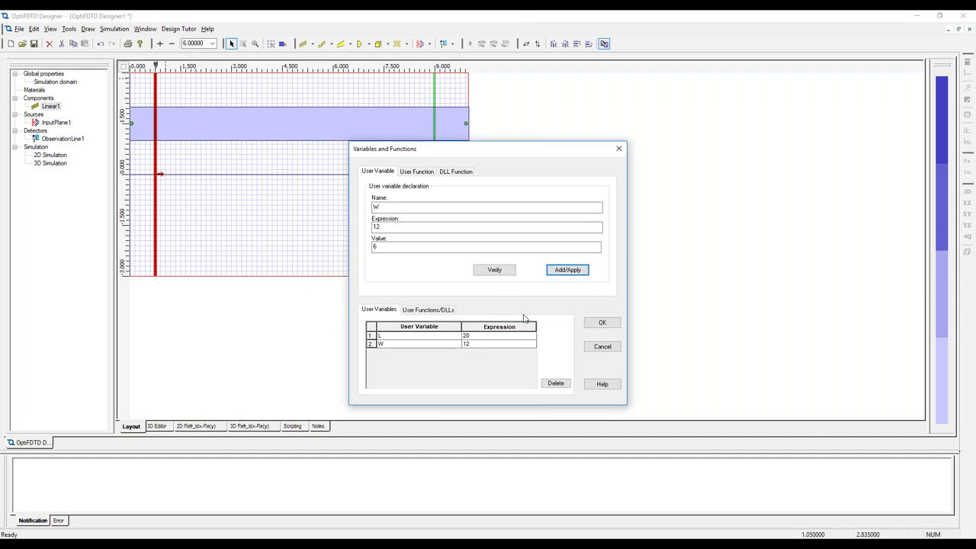
{"action": "left_click", "coordinate": [598, 323]}
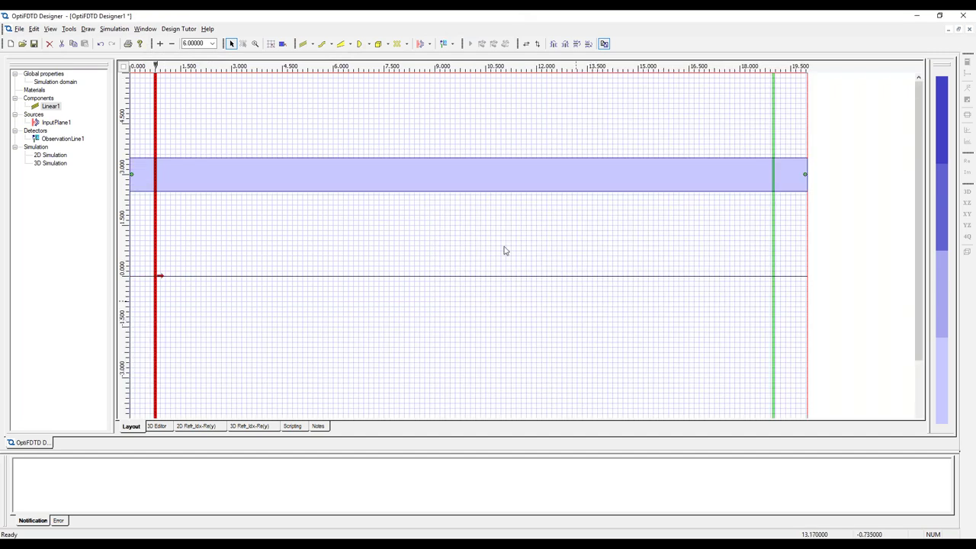
{"action": "left_click", "coordinate": [256, 43]}
{"action": "right_click", "coordinate": [296, 164]}
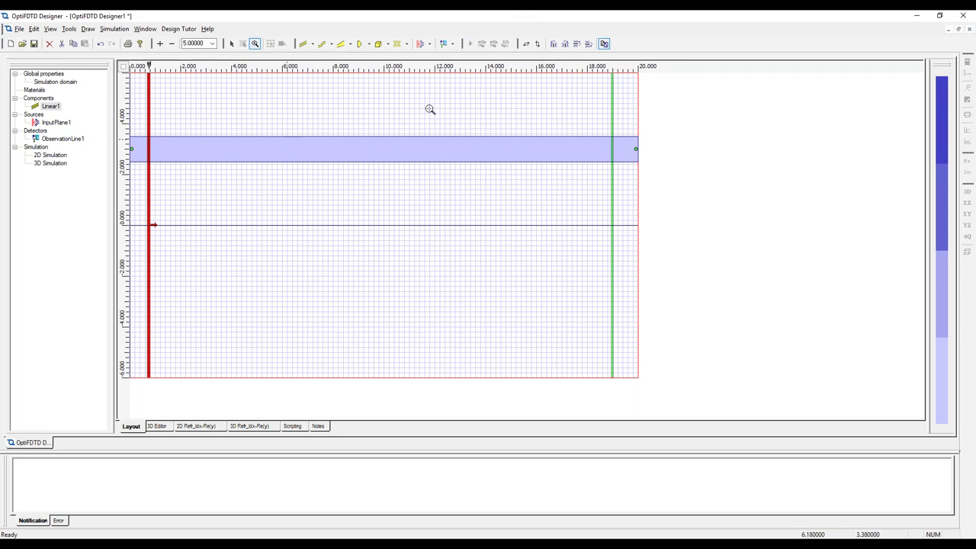
Close the current design without saving and open grating.FDT from the FDTD - Scripting folder on the desktop.
{"action": "left_click", "coordinate": [963, 15]}
{"action": "left_click", "coordinate": [491, 302]}
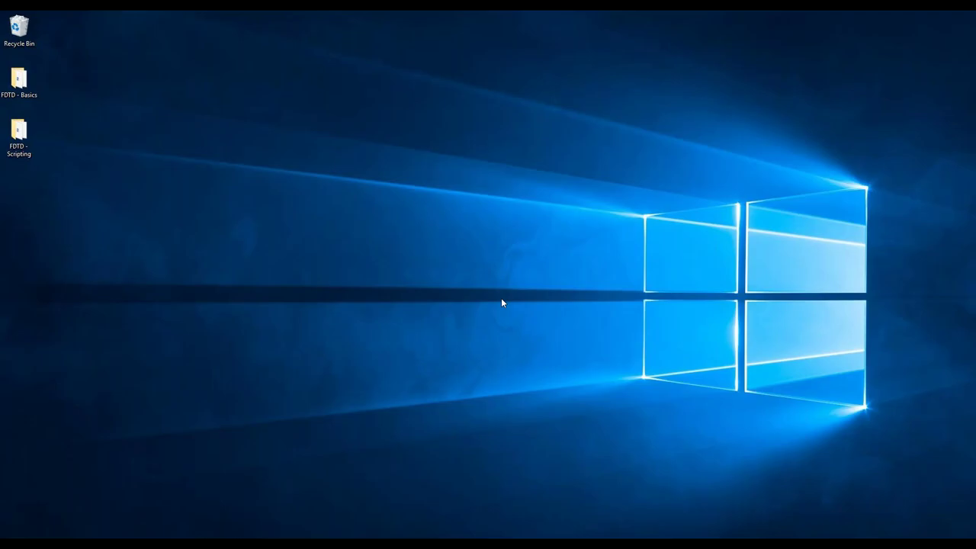
{"action": "double_click", "coordinate": [18, 141]}
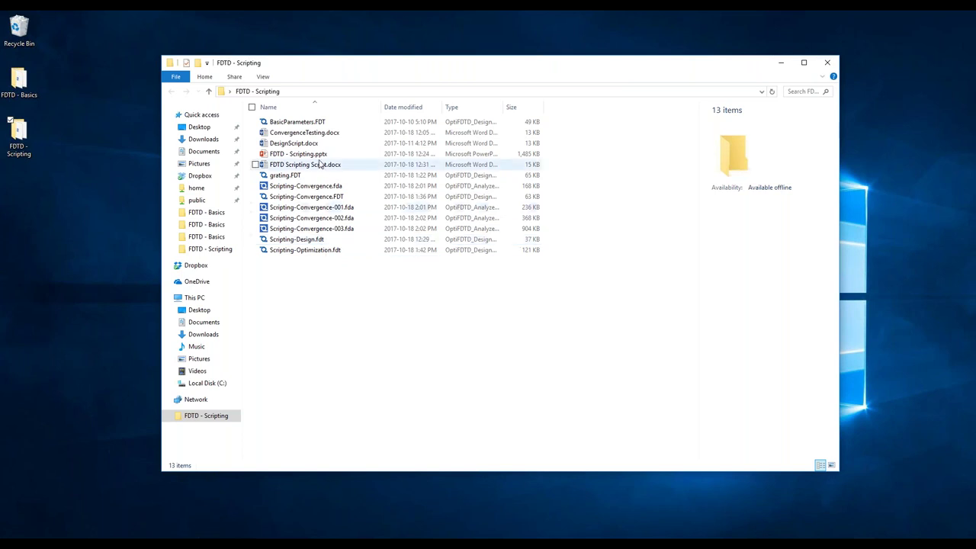
{"action": "left_click", "coordinate": [313, 123]}
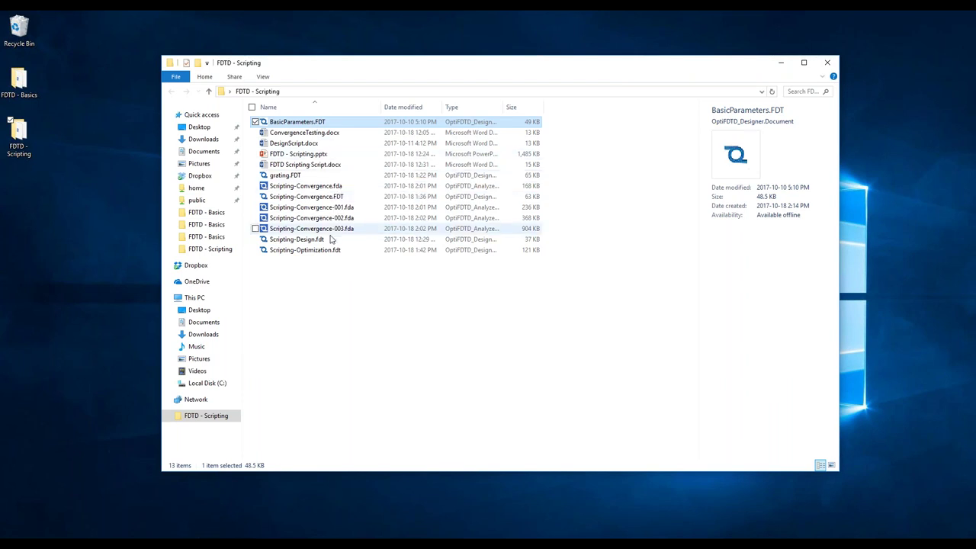
{"action": "left_click", "coordinate": [301, 177]}
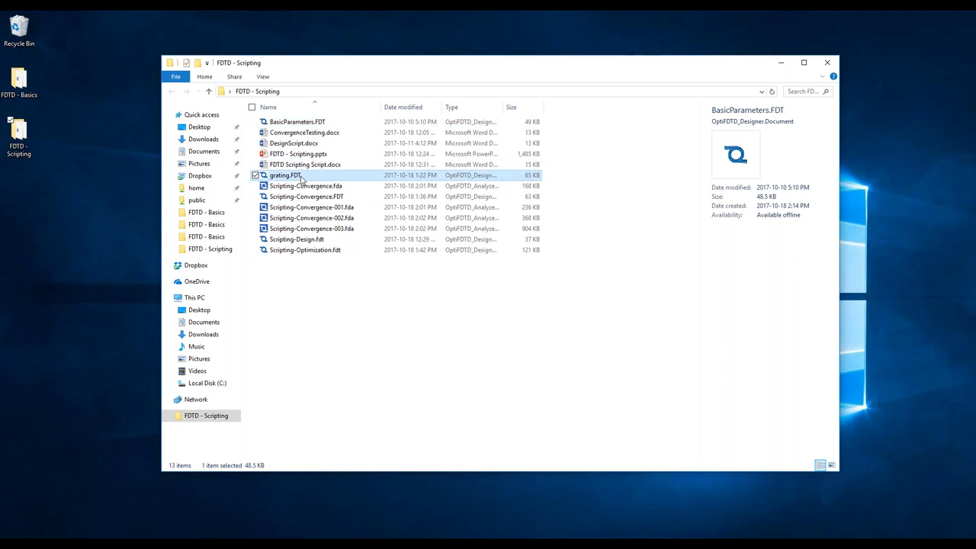
{"action": "key", "text": "Return"}
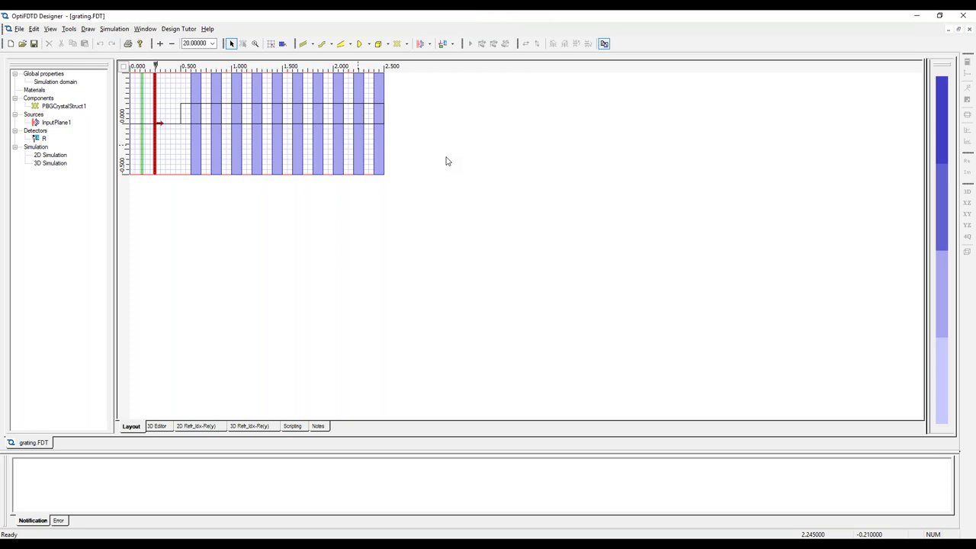
Set the start horizontal expression of the linear waveguide atom in the PBGCrystalStruct1 lattice to Thickness.
{"action": "mouse_move", "coordinate": [647, 11]}
{"action": "left_click", "coordinate": [80, 108]}
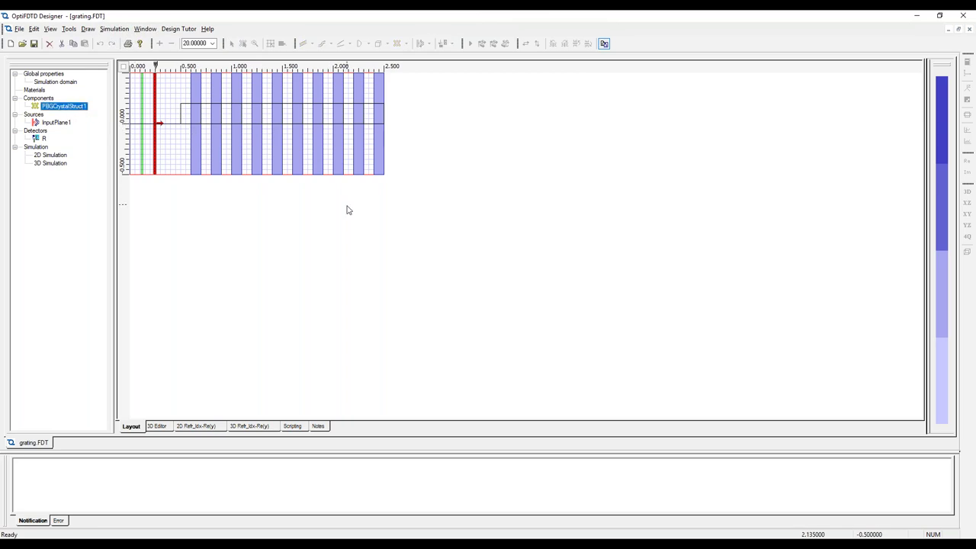
{"action": "double_click", "coordinate": [62, 107]}
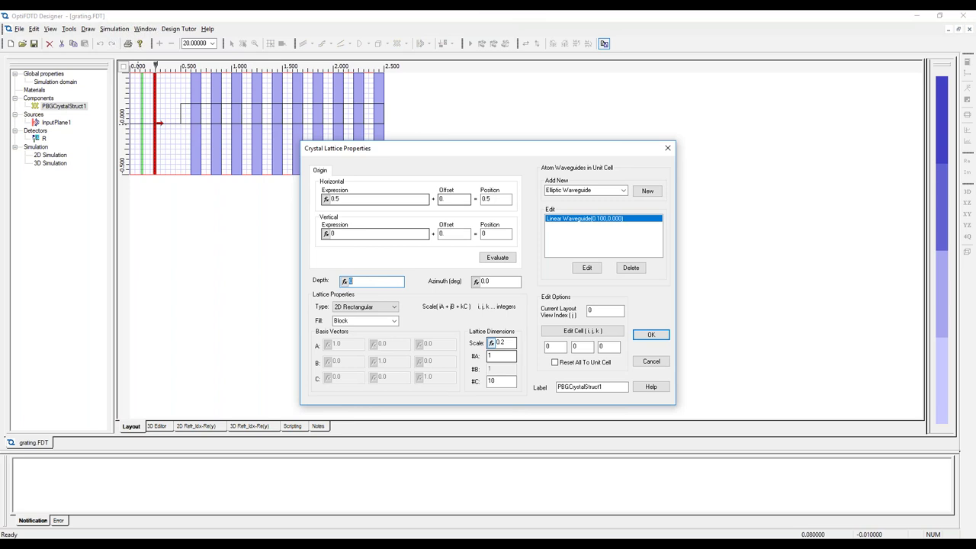
{"action": "left_click", "coordinate": [512, 345]}
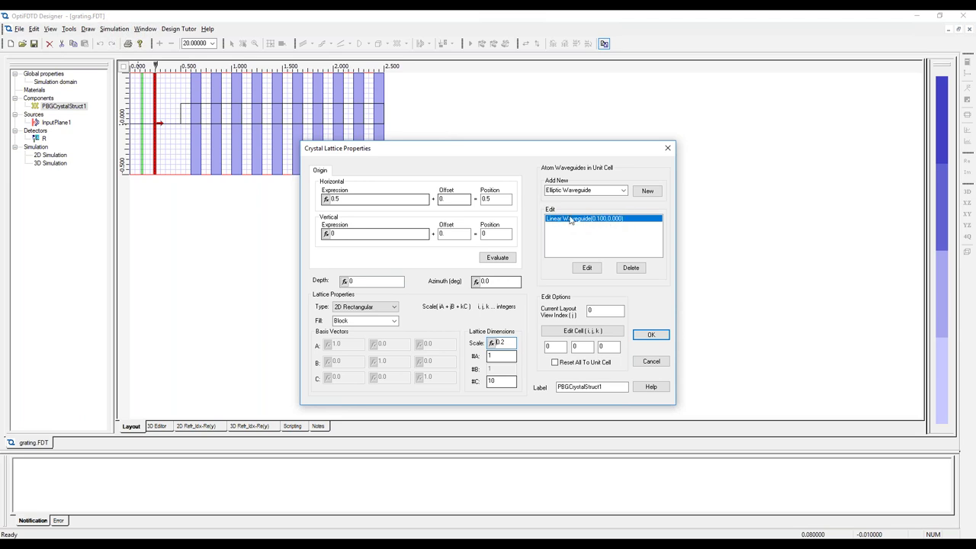
{"action": "left_click", "coordinate": [591, 268]}
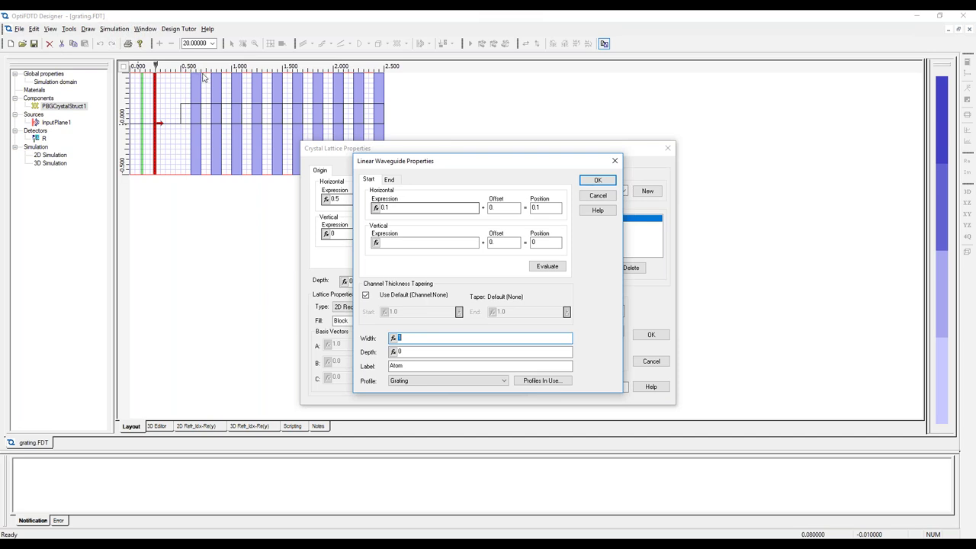
{"action": "left_click", "coordinate": [408, 208]}
{"action": "key", "text": "shift+Left"}
{"action": "key", "text": "shift+Left"}
{"action": "key", "text": "shift+Left"}
{"action": "type", "text": "1"}
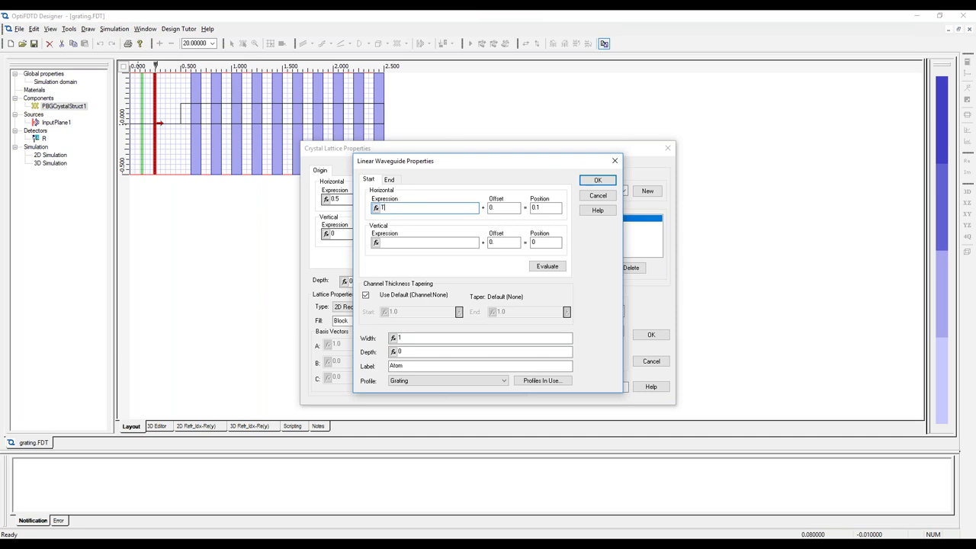
{"action": "type", "text": "hickn"}
Set the end horizontal expression of the linear waveguide atom to 2*Thickness and accept the waveguide properties.
{"action": "left_click", "coordinate": [388, 179]}
{"action": "left_click", "coordinate": [397, 207]}
{"action": "type", "text": "2*Thickness"}
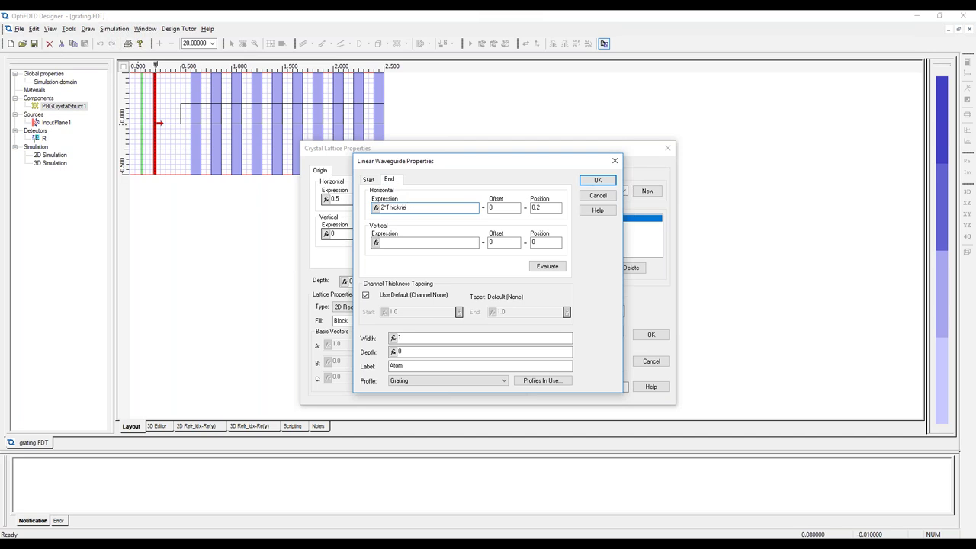
{"action": "left_click", "coordinate": [587, 182]}
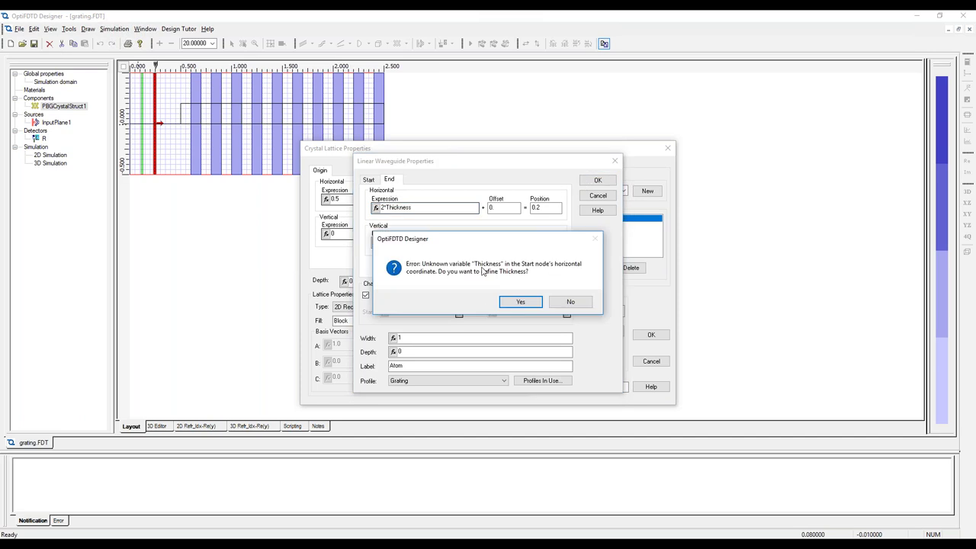
Define the missing user variable Thickness with the expression 0.1 and accept the crystal lattice properties.
{"action": "left_click", "coordinate": [520, 303]}
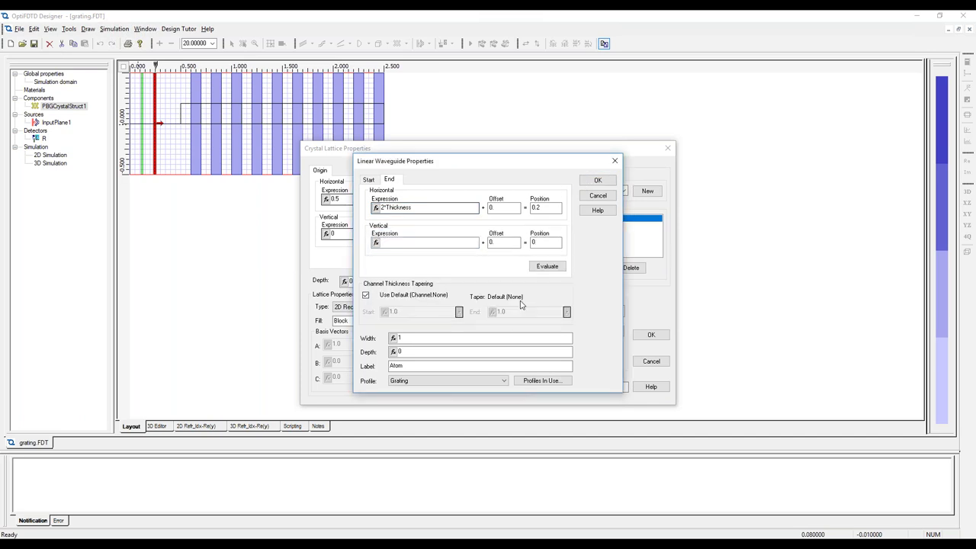
{"action": "type", "text": "Thickness"}
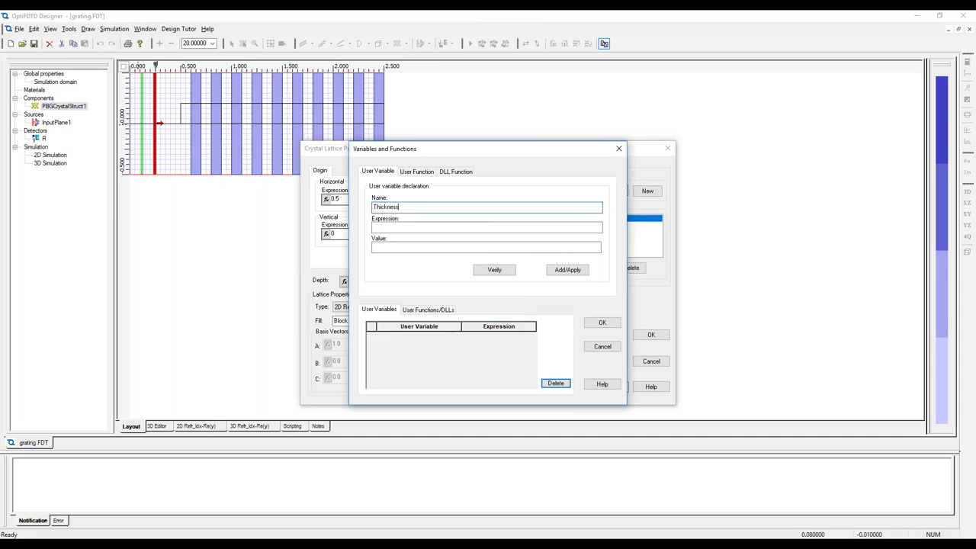
{"action": "left_click", "coordinate": [374, 226]}
{"action": "type", "text": "0.1"}
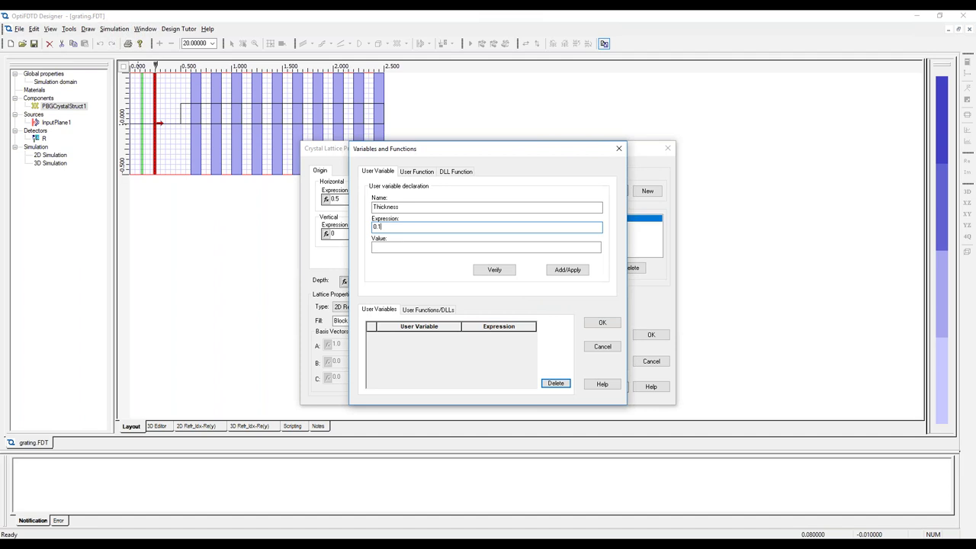
{"action": "left_click", "coordinate": [568, 270]}
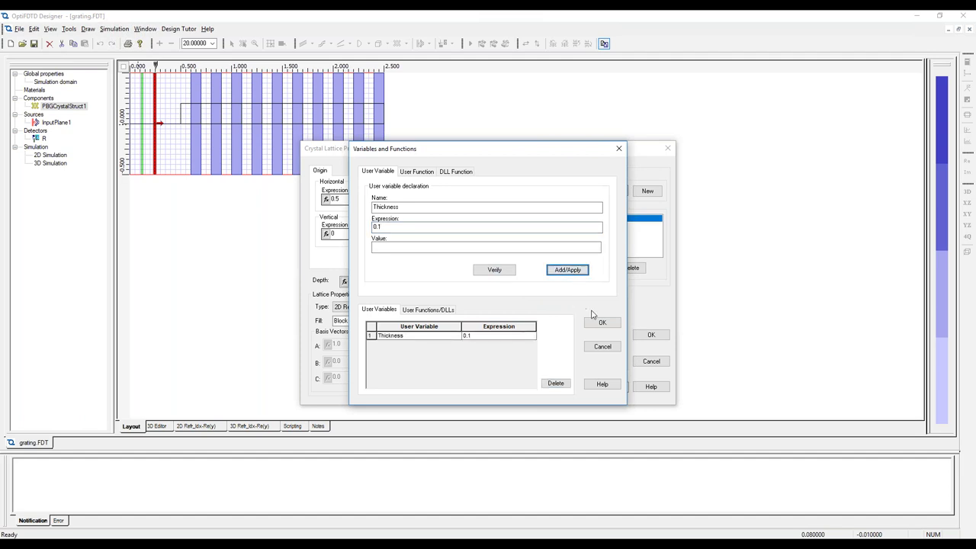
{"action": "left_click", "coordinate": [602, 323]}
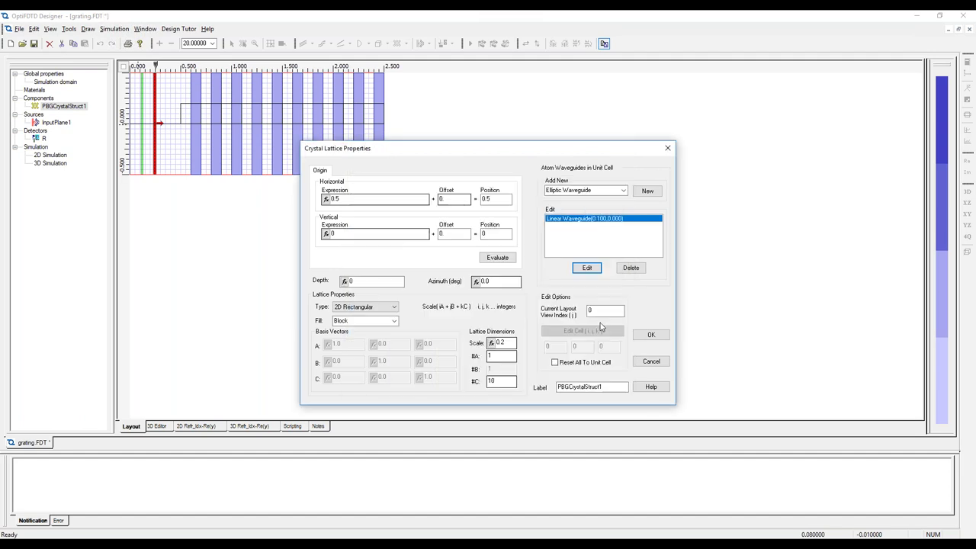
{"action": "left_click", "coordinate": [650, 335]}
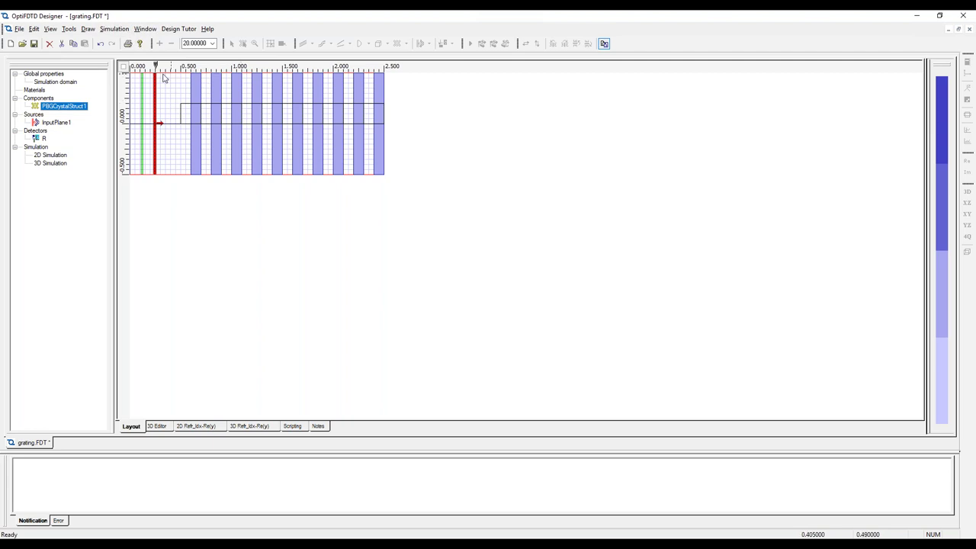
Open the parameter sweep definition and add Thickness as a sweep parameter.
{"action": "left_click", "coordinate": [116, 29]}
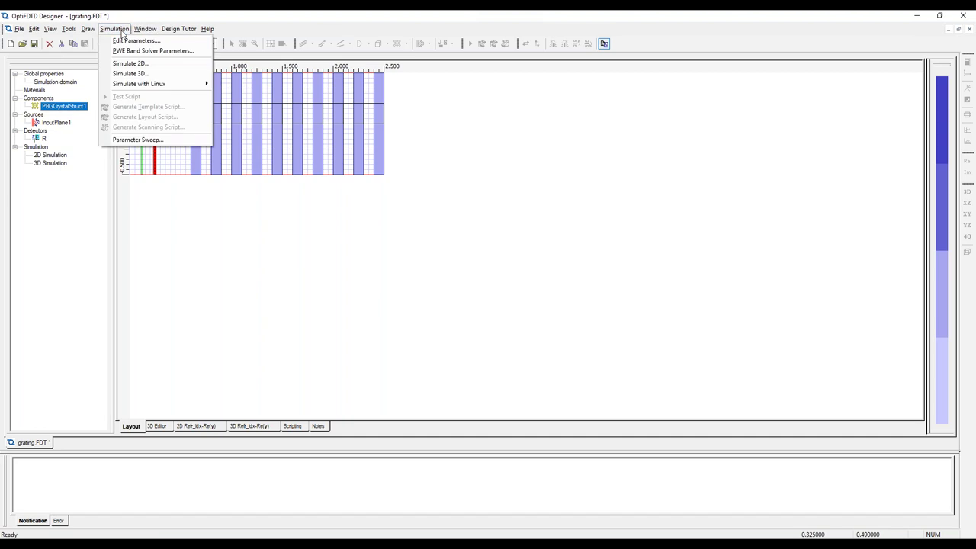
{"action": "left_click", "coordinate": [166, 140]}
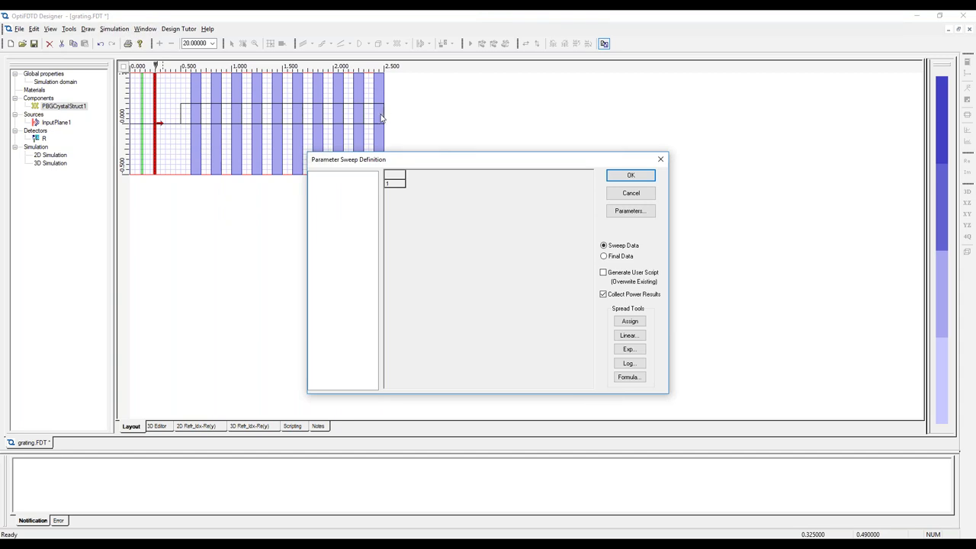
{"action": "left_click", "coordinate": [640, 215]}
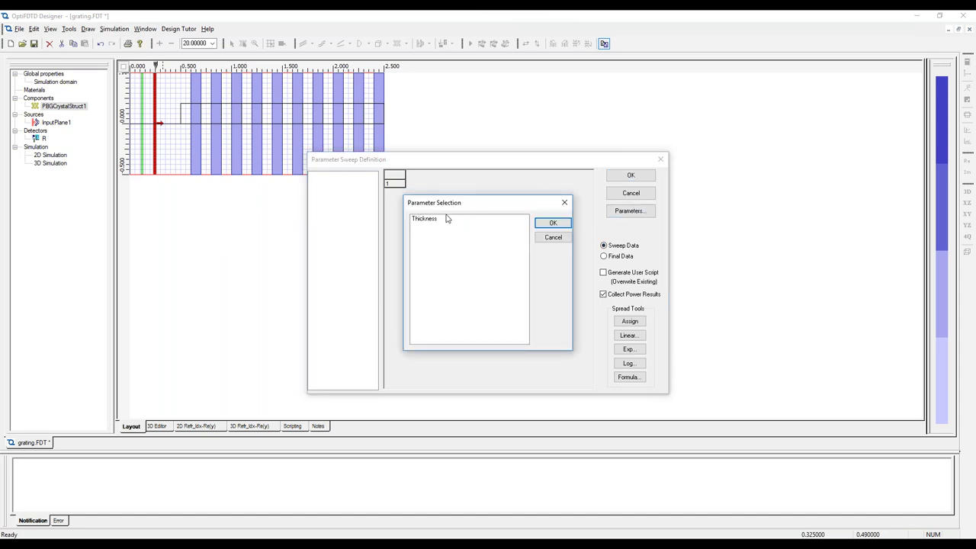
{"action": "left_click", "coordinate": [434, 223]}
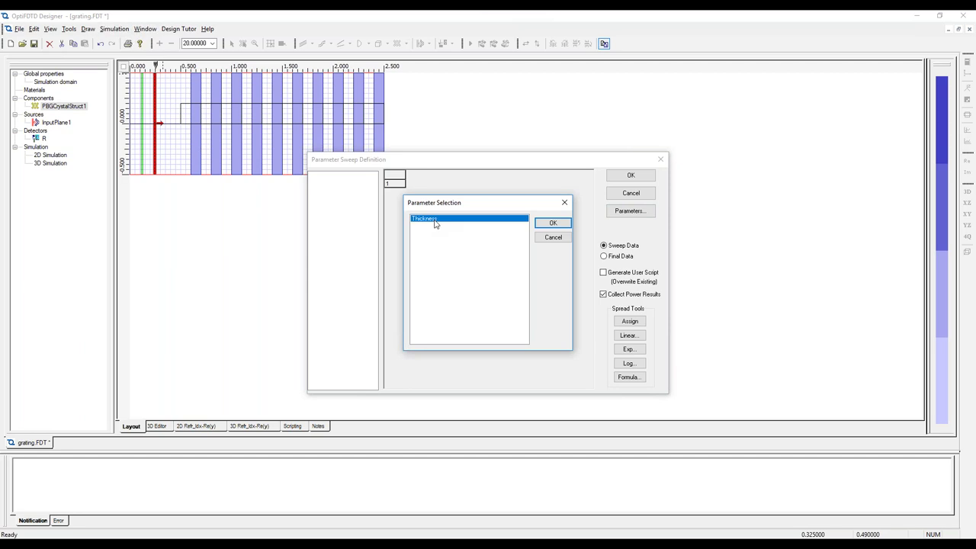
{"action": "left_click", "coordinate": [542, 224]}
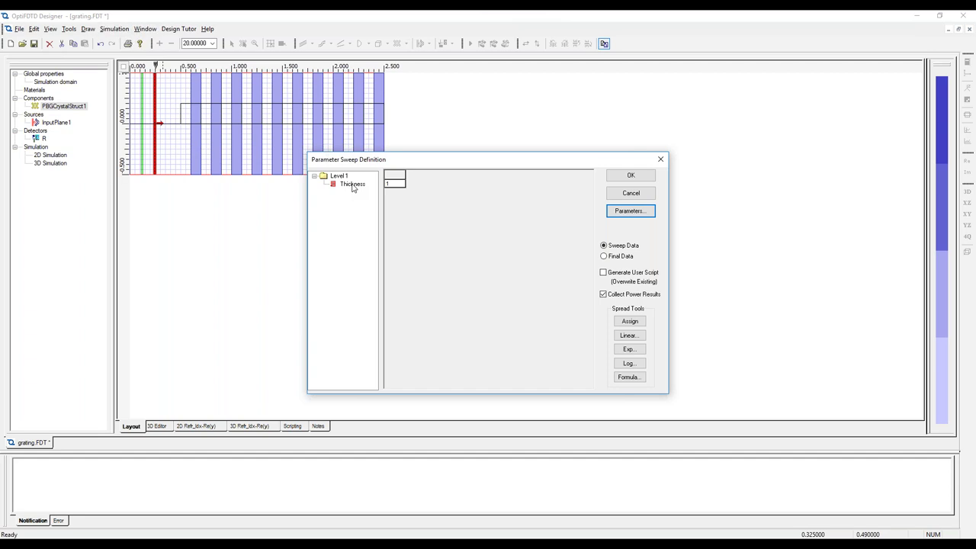
Spread the Thickness iteration values linearly from 0.1 to 0.2.
{"action": "left_click", "coordinate": [352, 186]}
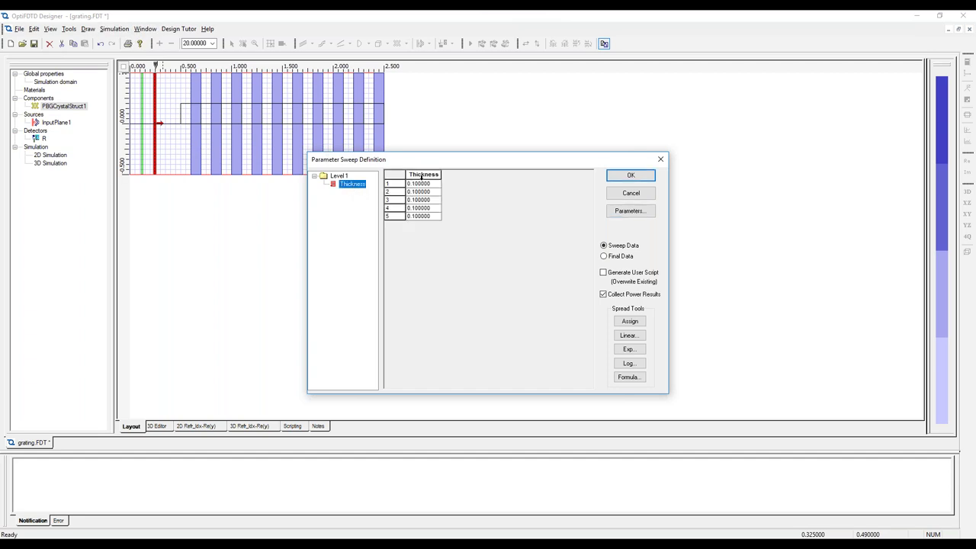
{"action": "left_click", "coordinate": [423, 175]}
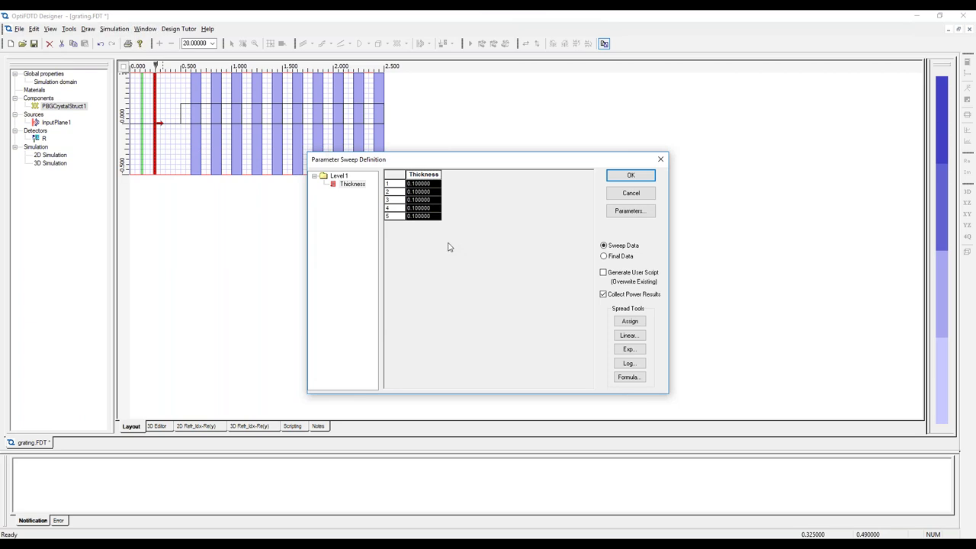
{"action": "left_click", "coordinate": [633, 339]}
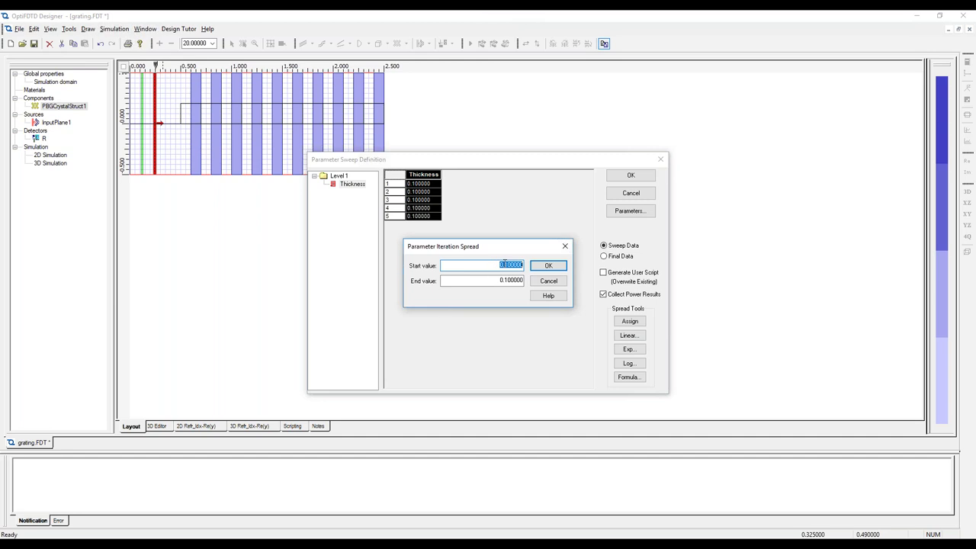
{"action": "left_click_drag", "start_coordinate": [496, 280], "coordinate": [522, 280]}
{"action": "key", "text": "BackSpace"}
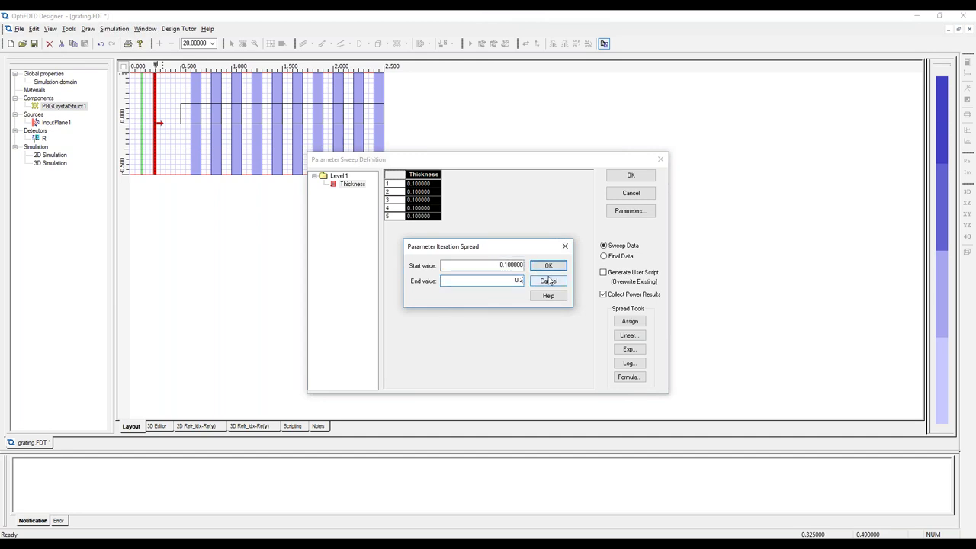
{"action": "left_click", "coordinate": [549, 265]}
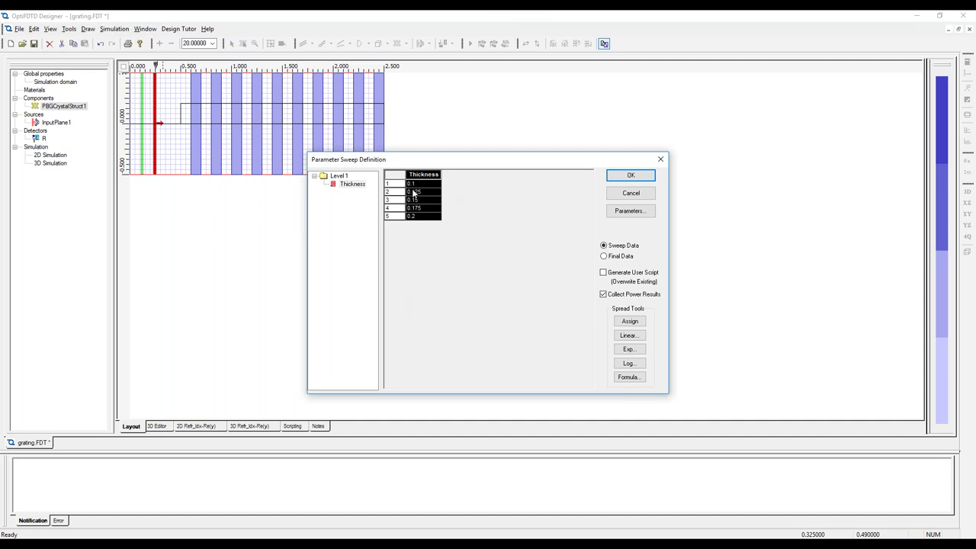
Check the iteration count setting of Level 1 and accept the parameter sweep definition.
{"action": "right_click", "coordinate": [343, 177]}
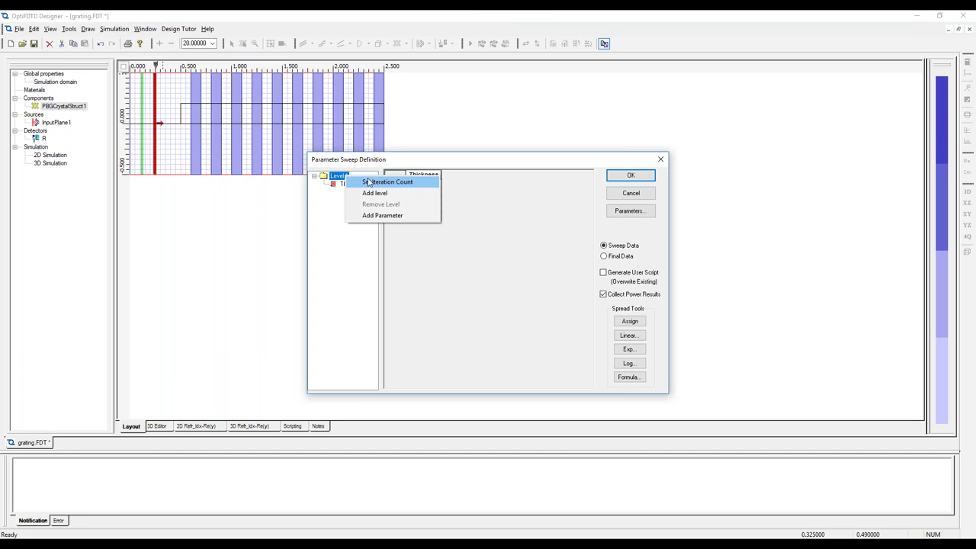
{"action": "left_click", "coordinate": [398, 181]}
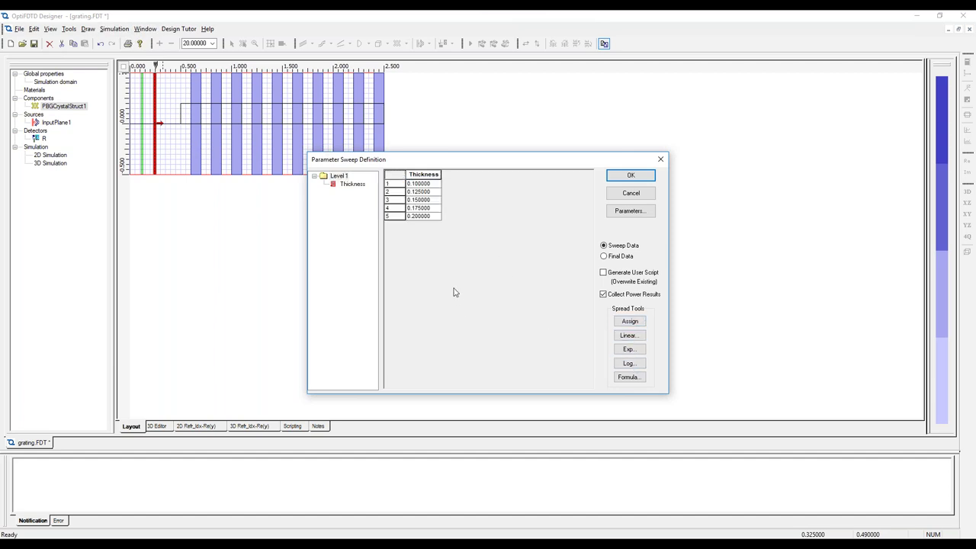
{"action": "left_click", "coordinate": [631, 176]}
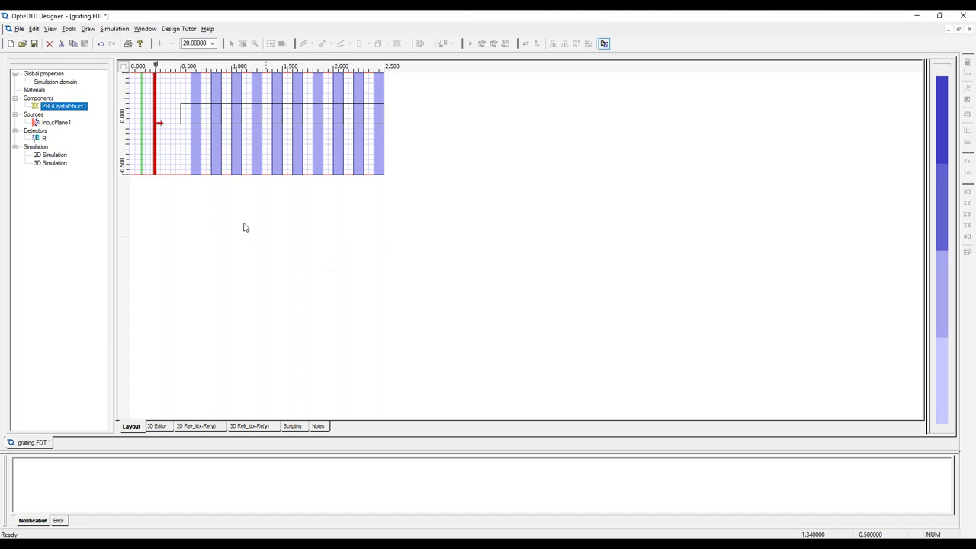
Review the 2D simulation's mesh, time steps and boundary conditions without changing the boundary settings.
{"action": "left_click", "coordinate": [59, 156]}
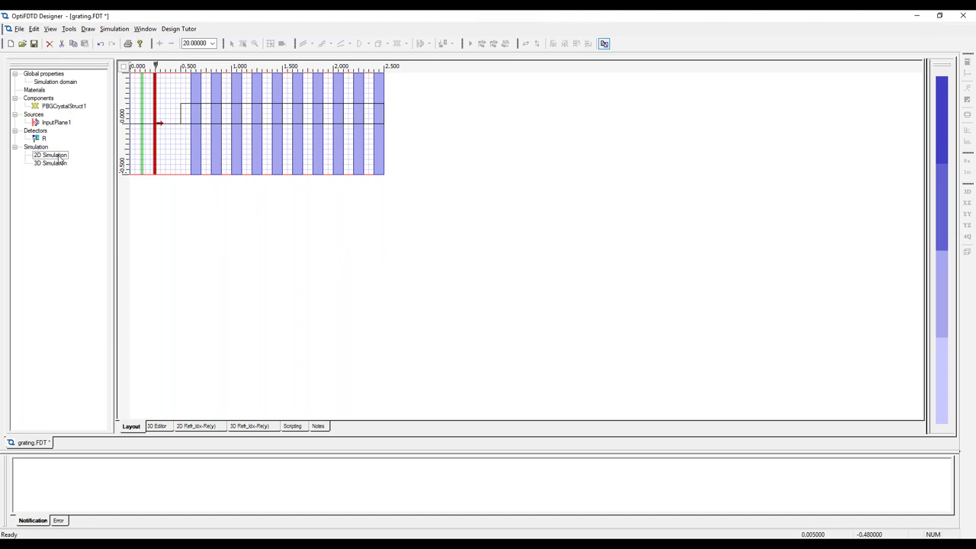
{"action": "double_click", "coordinate": [59, 157]}
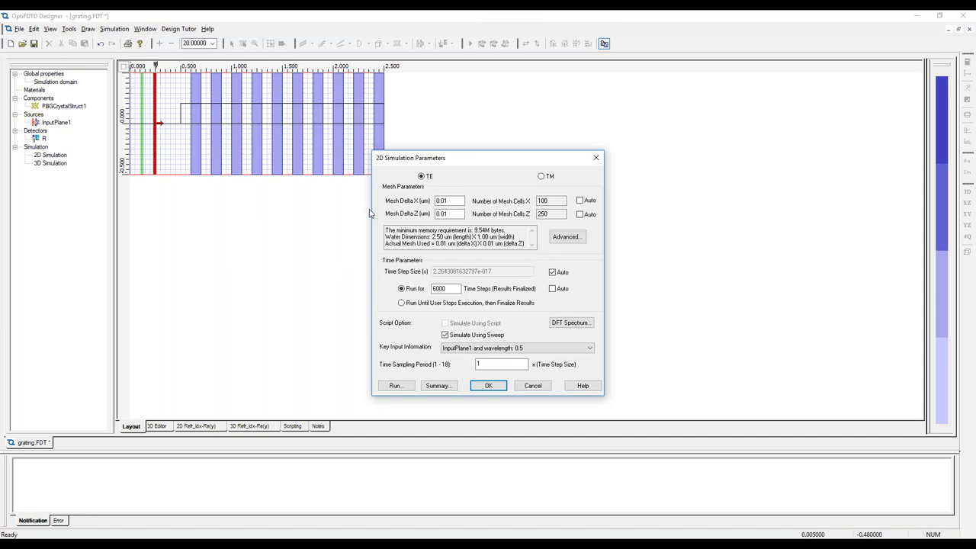
{"action": "left_click", "coordinate": [448, 200]}
{"action": "left_click", "coordinate": [447, 288]}
{"action": "left_click", "coordinate": [565, 237]}
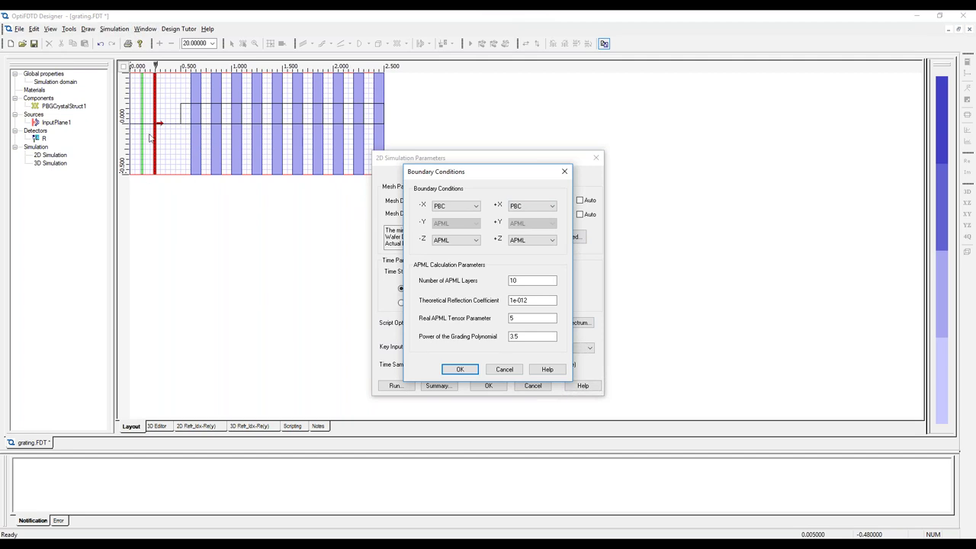
{"action": "left_click", "coordinate": [503, 371]}
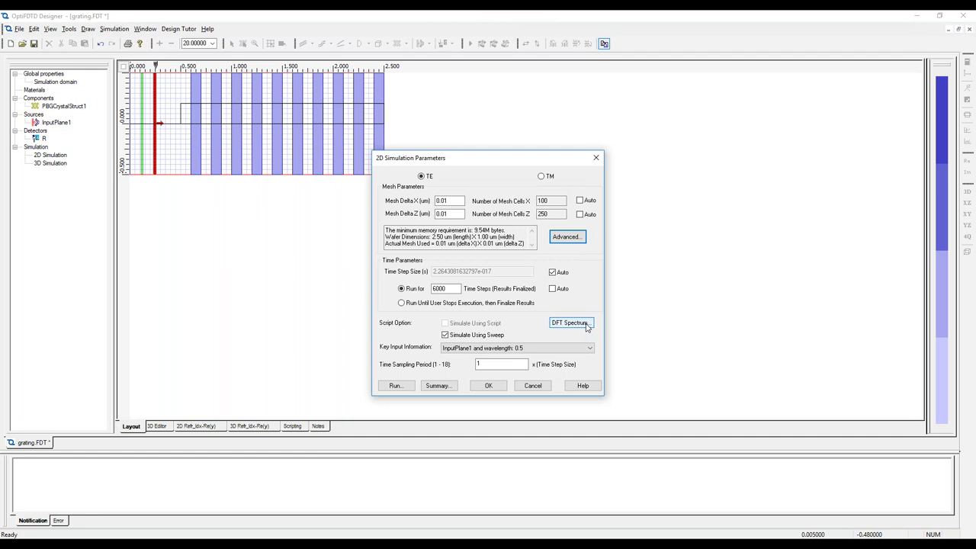
Review the spectral DFT parameters, accept them, and run the 2D TE simulation using the sweep.
{"action": "left_click", "coordinate": [574, 326]}
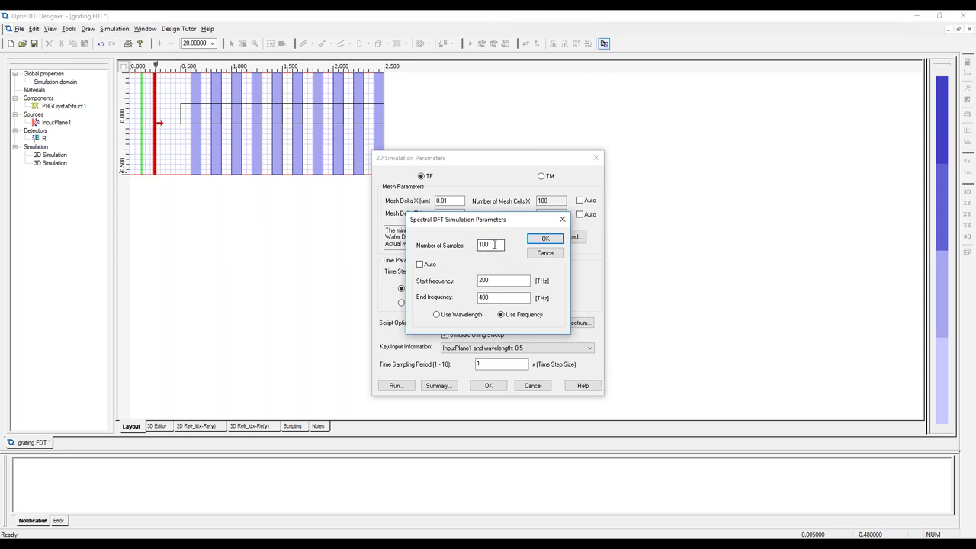
{"action": "left_click", "coordinate": [533, 243]}
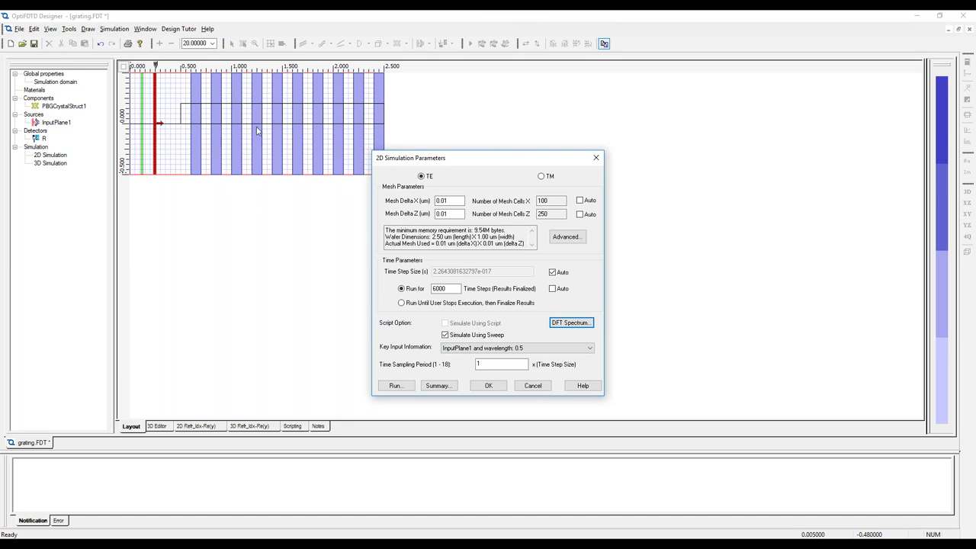
{"action": "left_click", "coordinate": [395, 386]}
{"action": "left_click", "coordinate": [504, 302]}
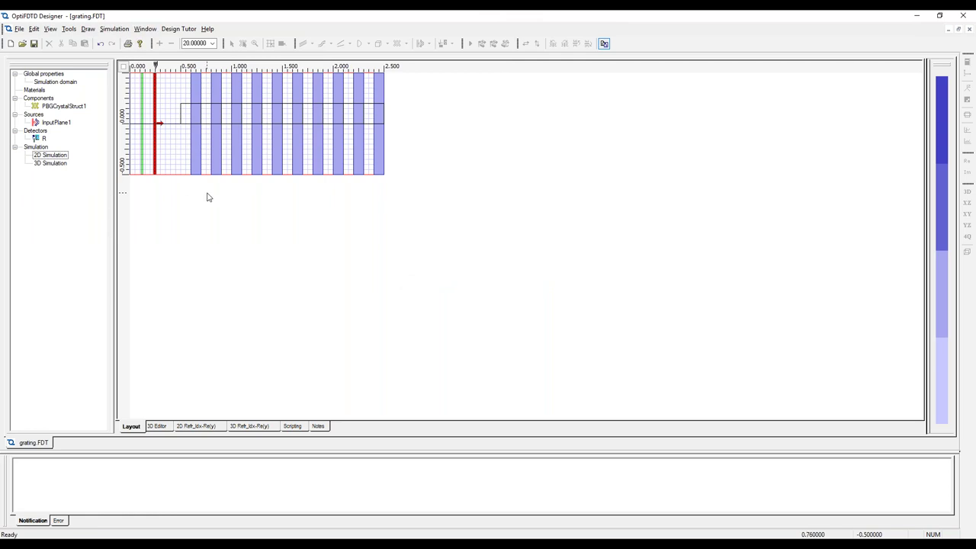
Switch to File Explorer and open the result file grating.fda from the FDTD - Scripting folder in OptiFDTD Analyzer.
{"action": "left_click", "coordinate": [272, 538]}
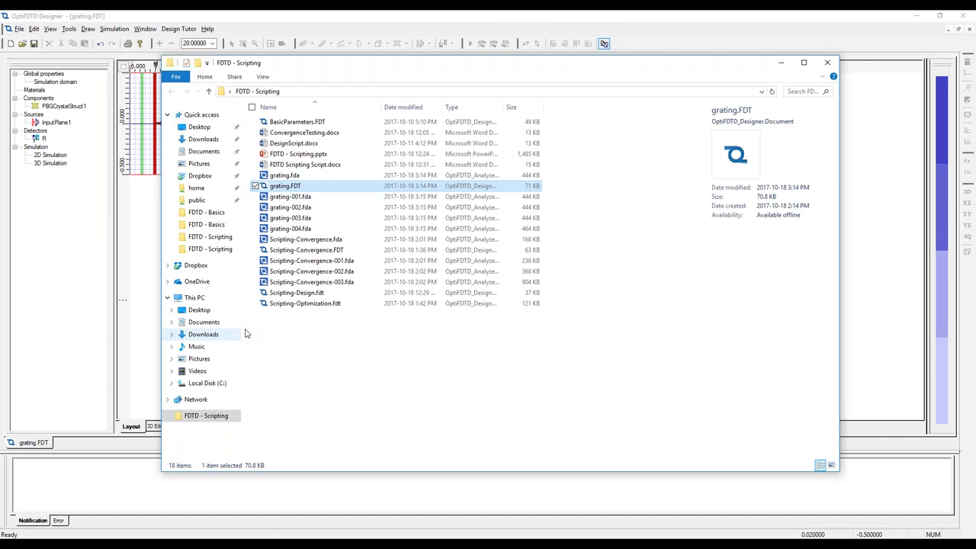
{"action": "left_click", "coordinate": [301, 177]}
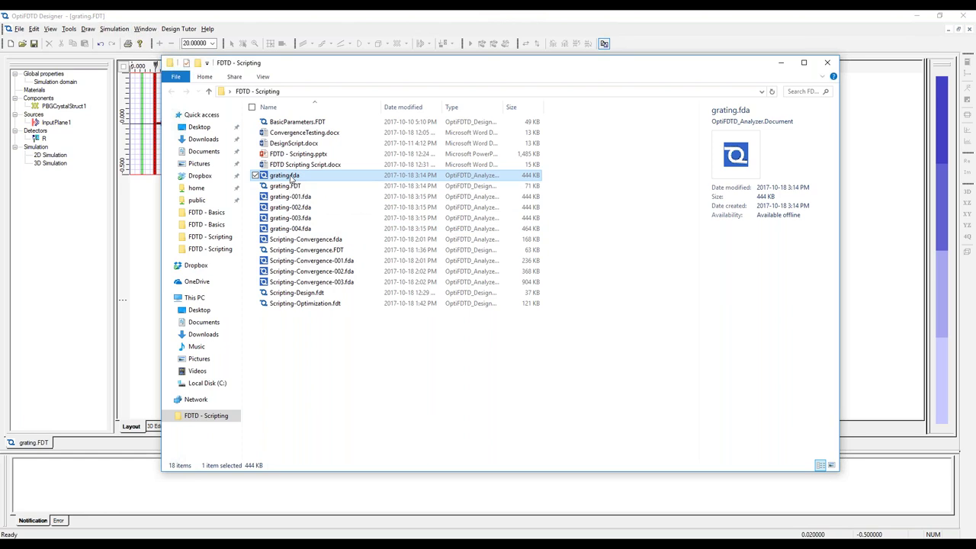
{"action": "double_click", "coordinate": [292, 180]}
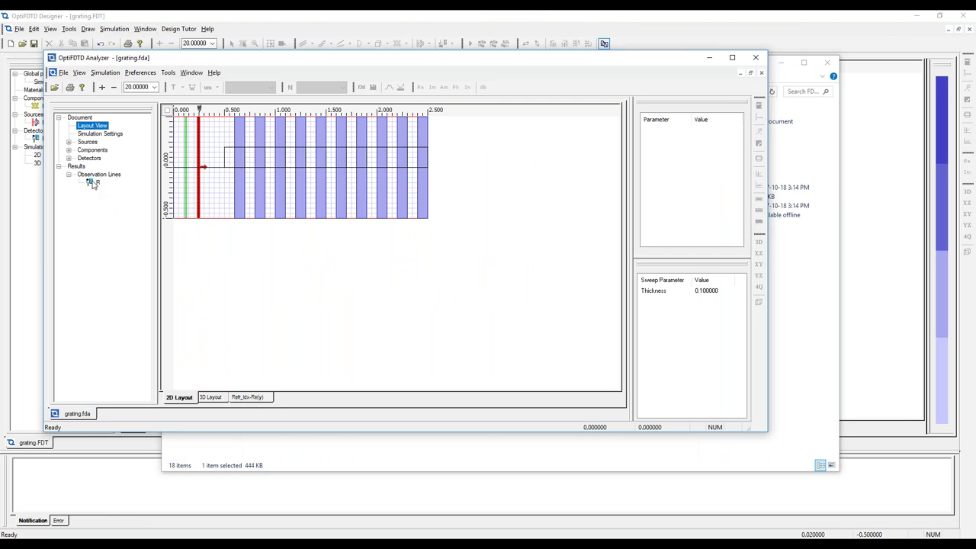
View the power spectrum of observation line R as absolute values, and close the Analyzer.
{"action": "left_click", "coordinate": [94, 183]}
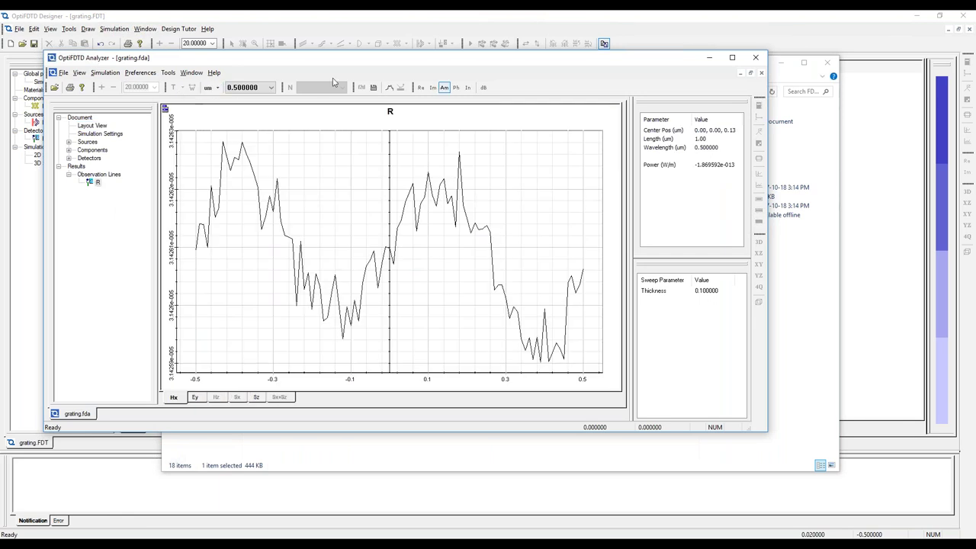
{"action": "left_click", "coordinate": [389, 86]}
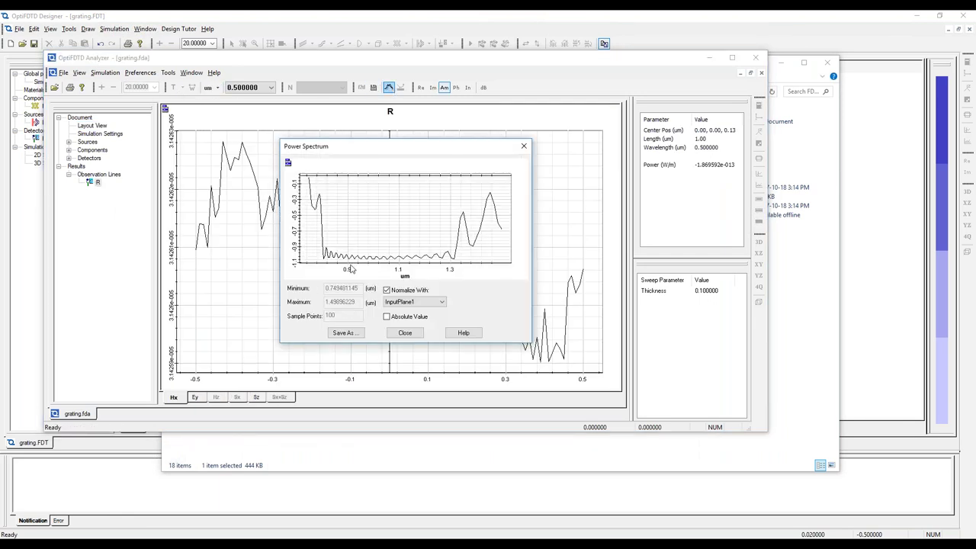
{"action": "left_click", "coordinate": [386, 316]}
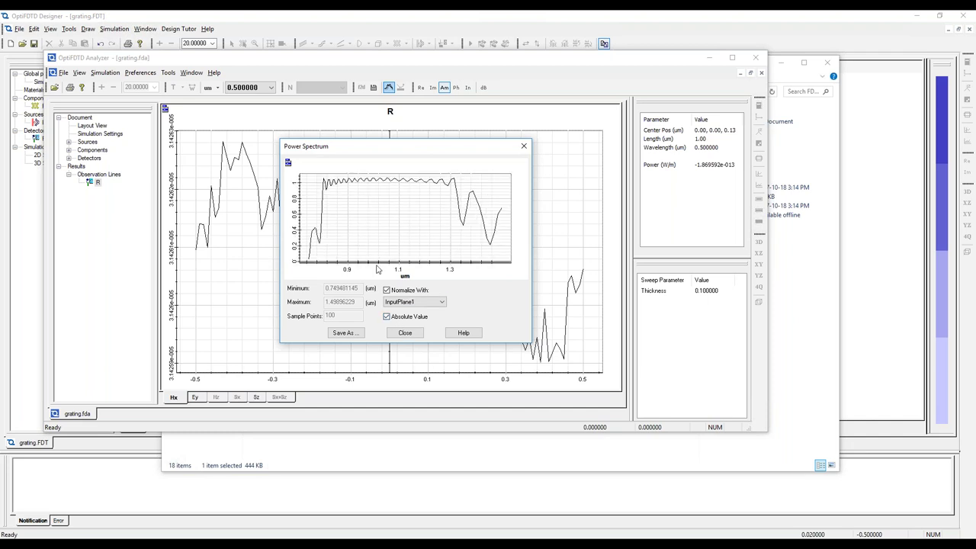
{"action": "left_click", "coordinate": [524, 146]}
{"action": "left_click", "coordinate": [761, 59]}
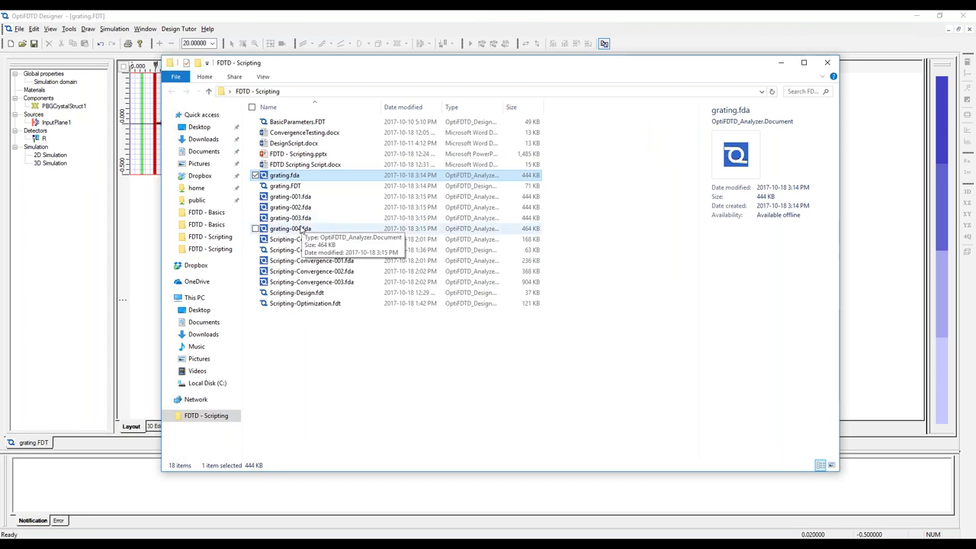
Open grating-004.fda in OptiFDTD Analyzer and plot Power Spectrum On R in the parameter sweep results viewer.
{"action": "left_click", "coordinate": [304, 230]}
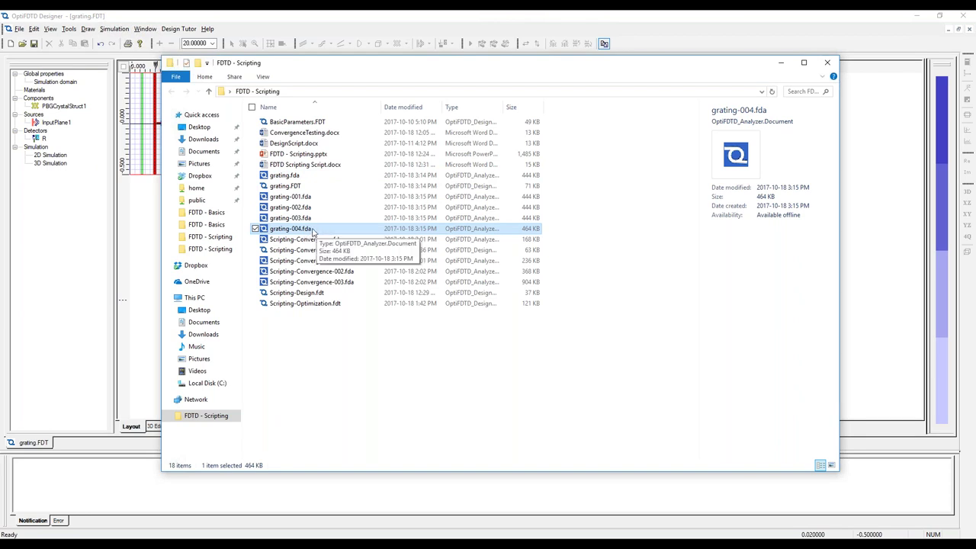
{"action": "double_click", "coordinate": [317, 229]}
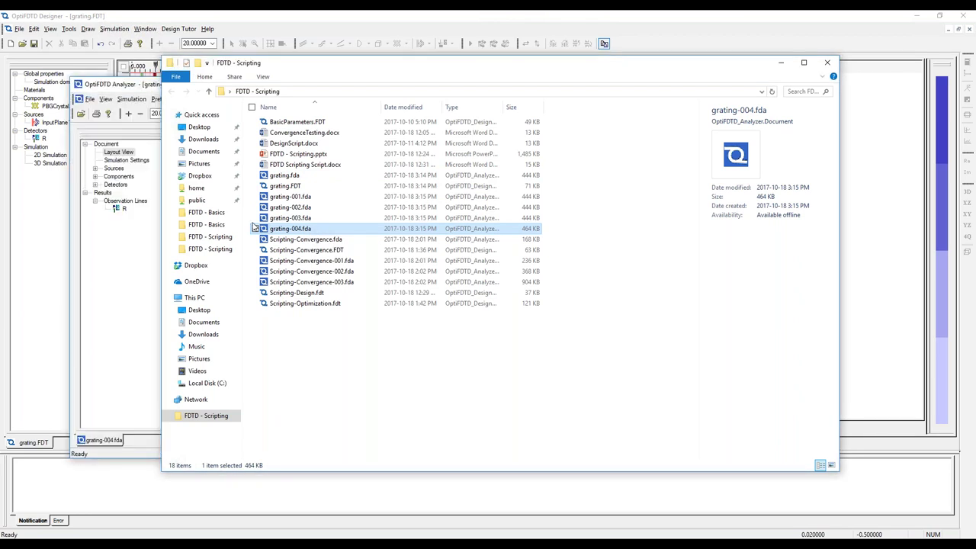
{"action": "left_click", "coordinate": [194, 99]}
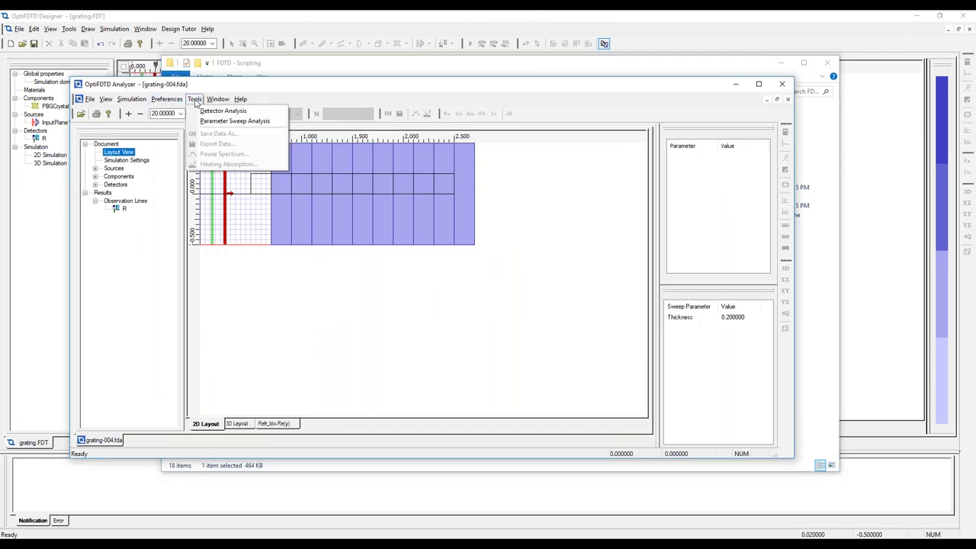
{"action": "left_click", "coordinate": [205, 122]}
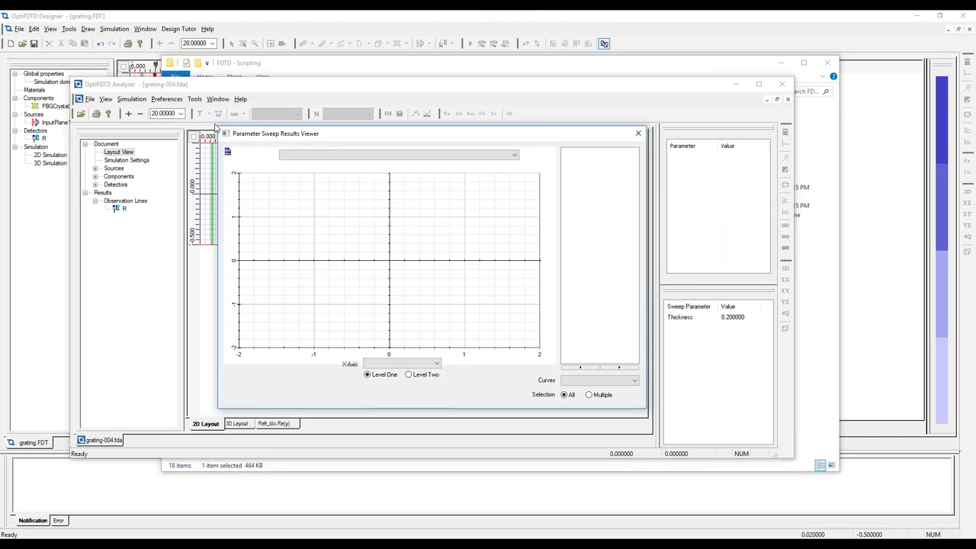
{"action": "left_click", "coordinate": [329, 155]}
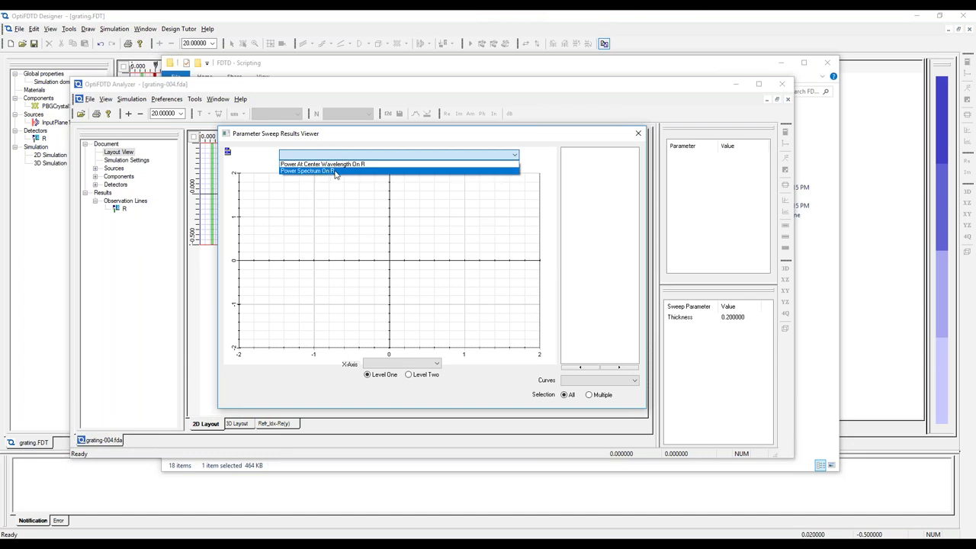
{"action": "left_click", "coordinate": [336, 173]}
{"action": "left_click", "coordinate": [338, 174]}
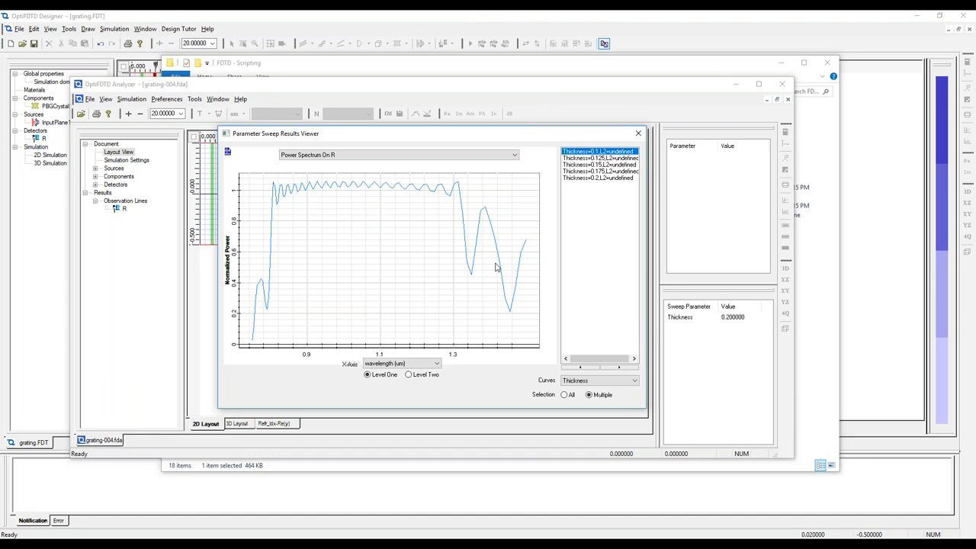
Overlay the power spectrum curves for Thickness 0.125, 0.15, 0.175 and 0.2 on the 0.1 curve.
{"action": "left_click", "coordinate": [592, 158]}
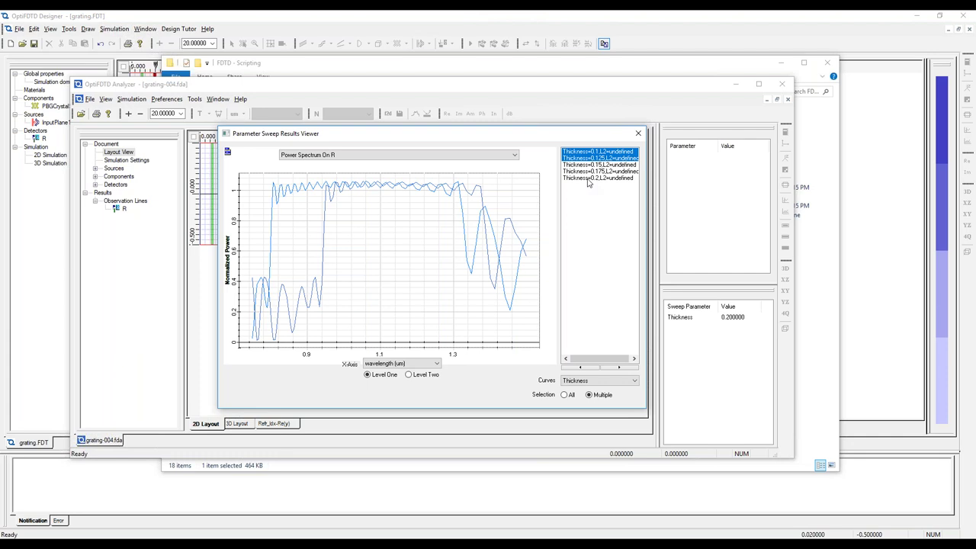
{"action": "left_click", "coordinate": [604, 165]}
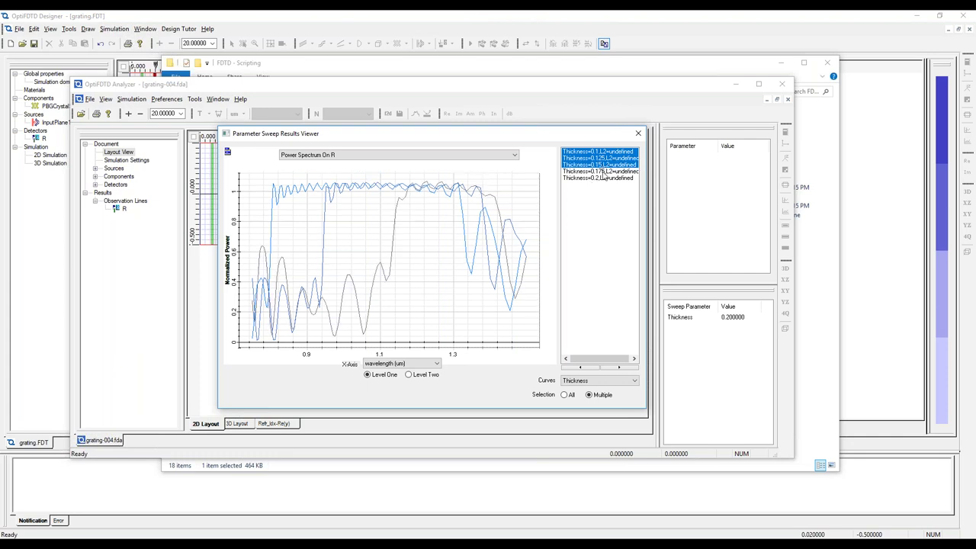
{"action": "left_click", "coordinate": [602, 172]}
{"action": "left_click", "coordinate": [605, 178]}
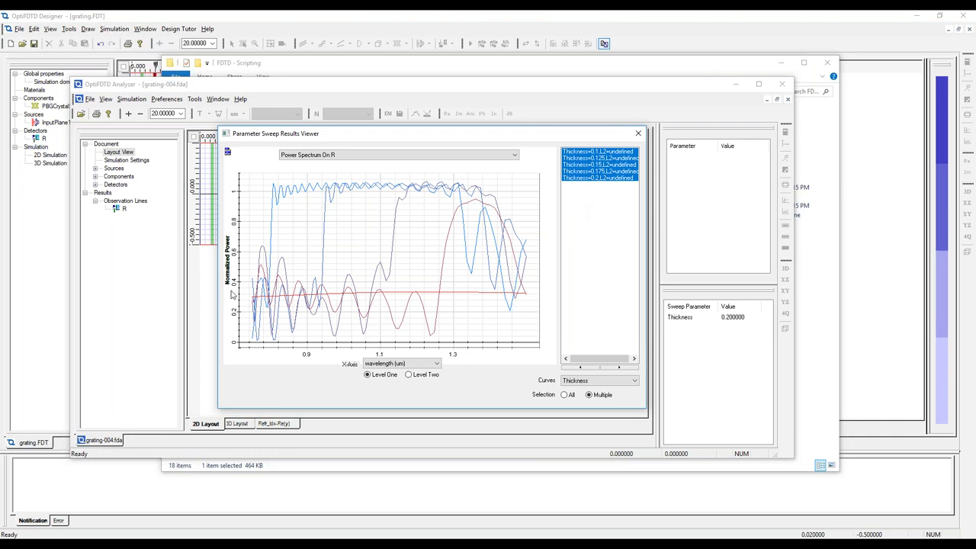
Remove the 0.1 to 0.175 thickness curves to isolate the 0.2 spectrum, and add the 0.175 curve back for comparison.
{"action": "left_click", "coordinate": [600, 171]}
{"action": "left_click", "coordinate": [600, 164]}
{"action": "left_click", "coordinate": [600, 158]}
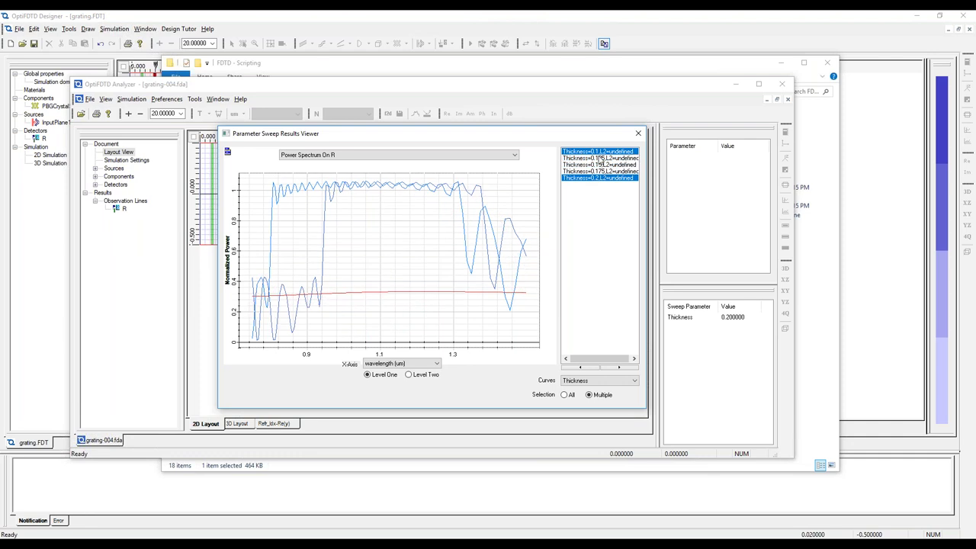
{"action": "left_click", "coordinate": [600, 151]}
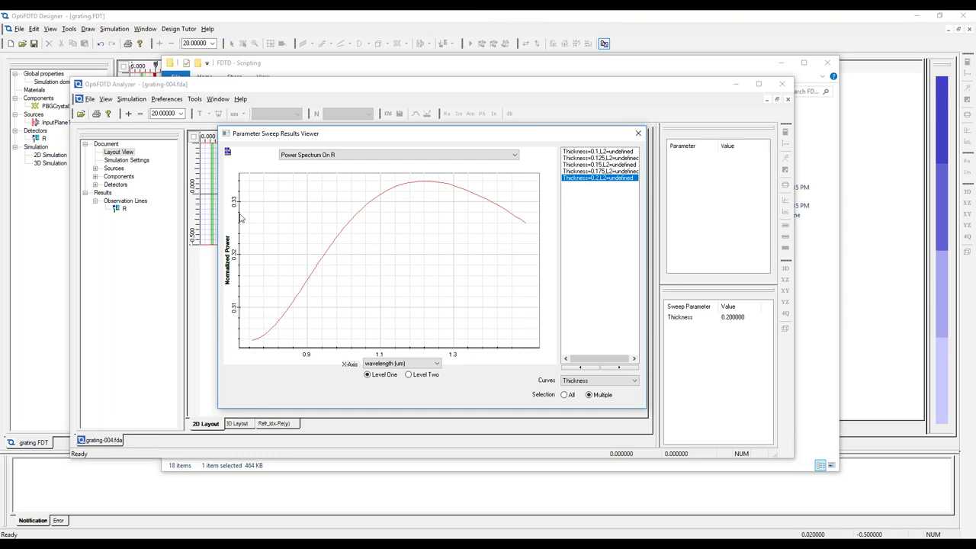
{"action": "left_click", "coordinate": [621, 171]}
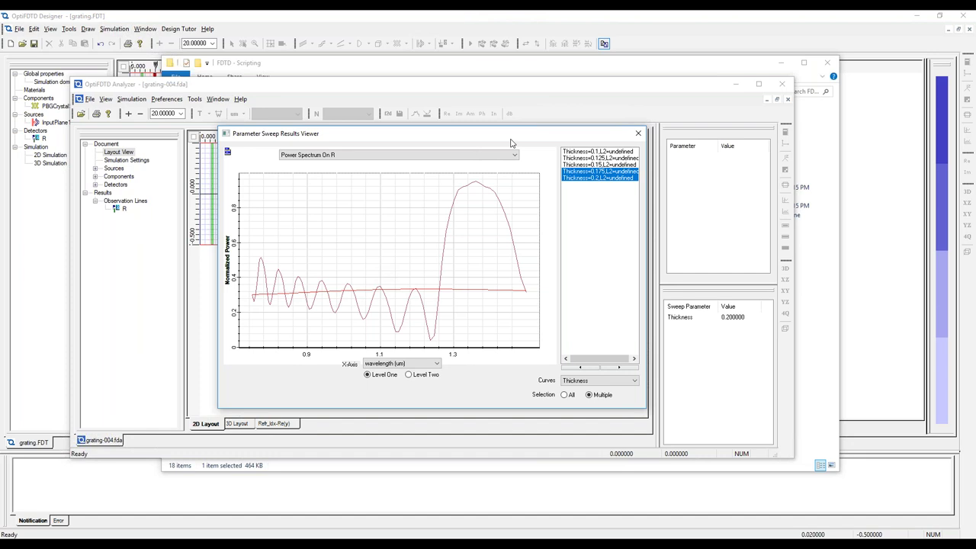
Close the sweep results viewer, the Analyzer and the FDTD - Scripting folder to return to OptiFDTD Designer.
{"action": "left_click", "coordinate": [638, 133]}
{"action": "left_click", "coordinate": [782, 84]}
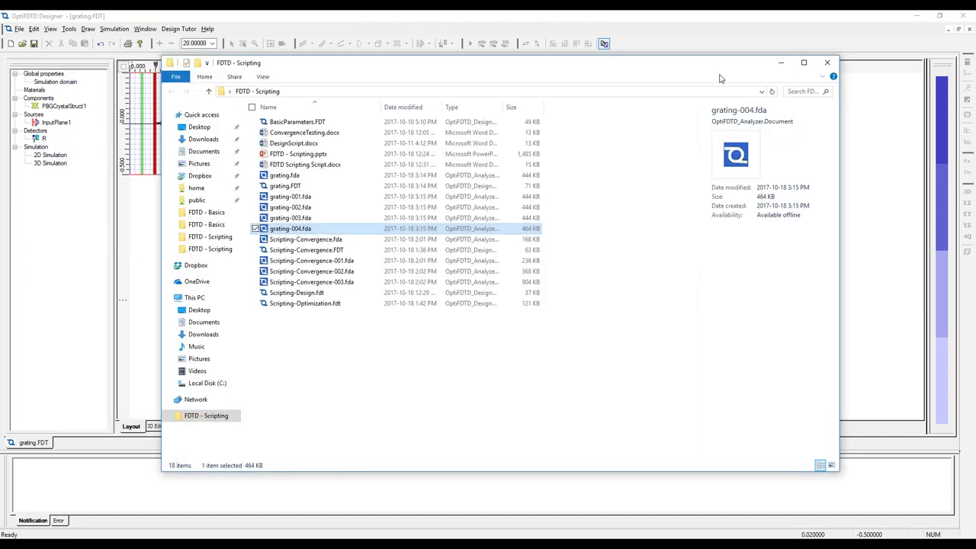
{"action": "left_click", "coordinate": [827, 63]}
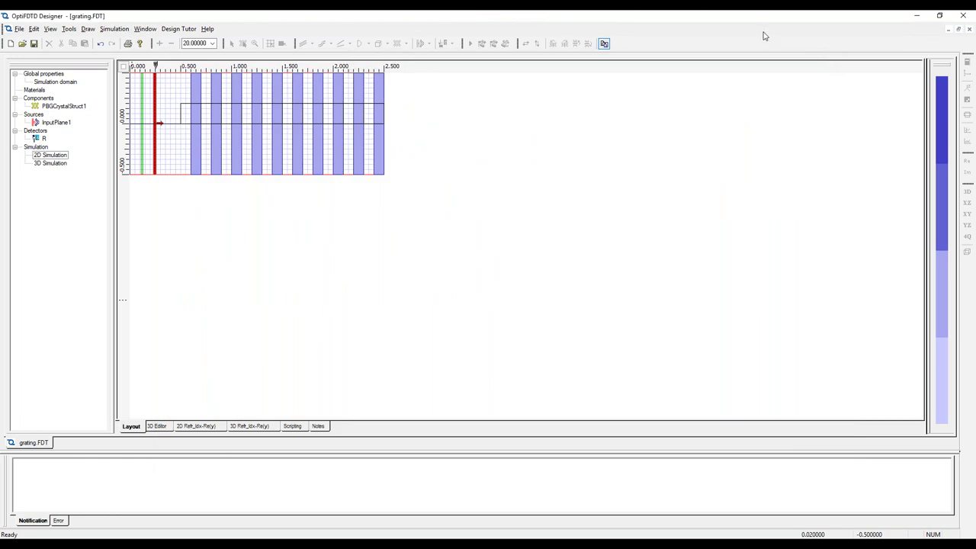
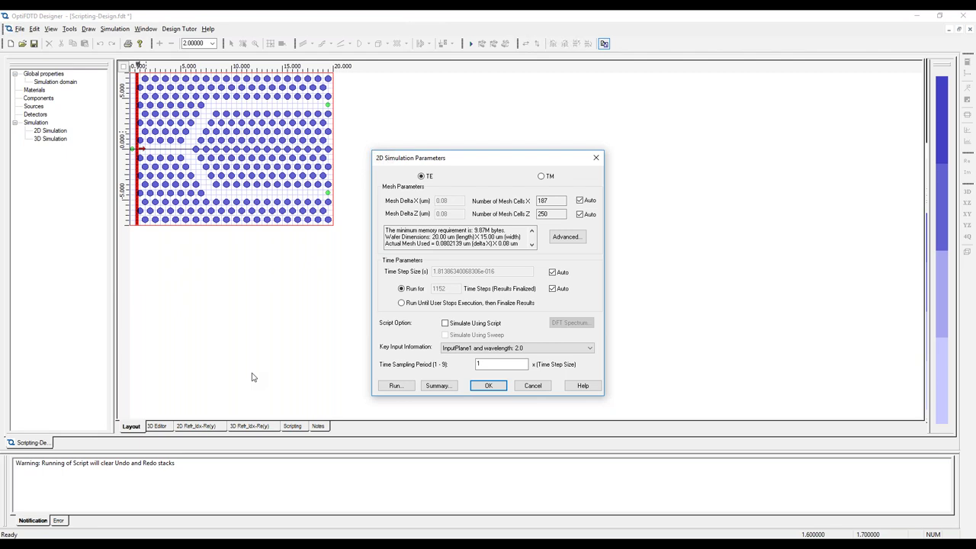
Dismiss the 2D simulation parameters of Scripting-Design.fdt without changes and view its 2D refractive index distribution.
{"action": "left_click", "coordinate": [538, 385]}
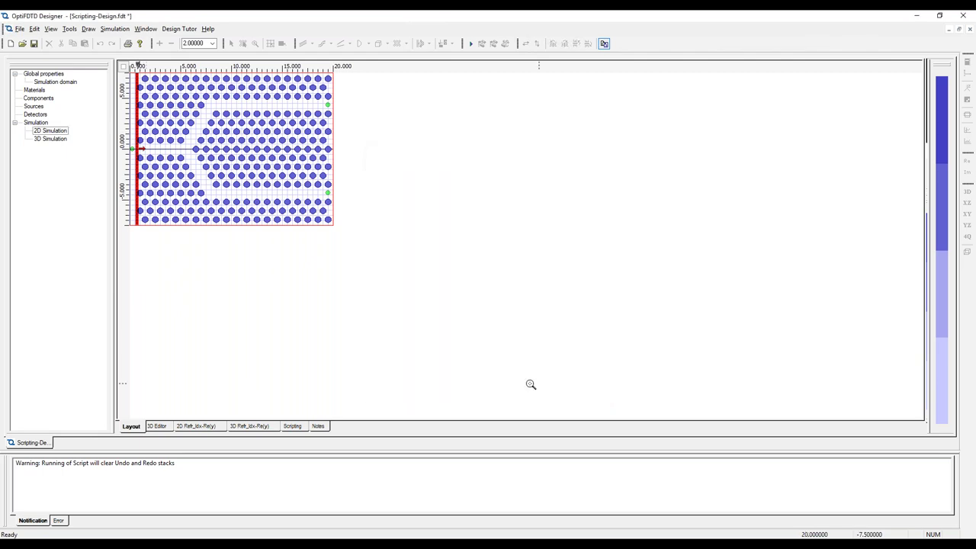
{"action": "left_click", "coordinate": [198, 426]}
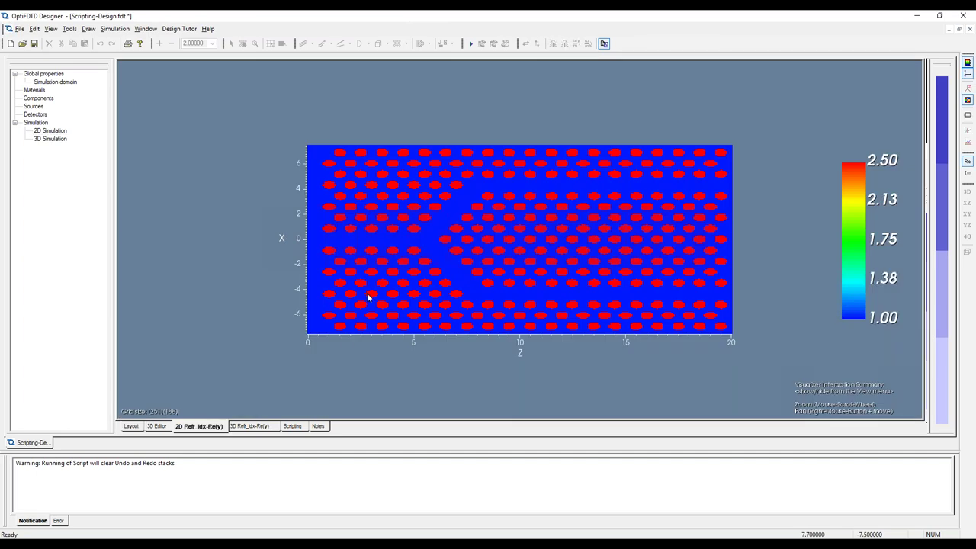
Turn off the automatic mesh in the 2D simulation, set Mesh Delta X and Z to 0.01 um, and accept the settings.
{"action": "double_click", "coordinate": [58, 133]}
{"action": "left_click", "coordinate": [580, 200]}
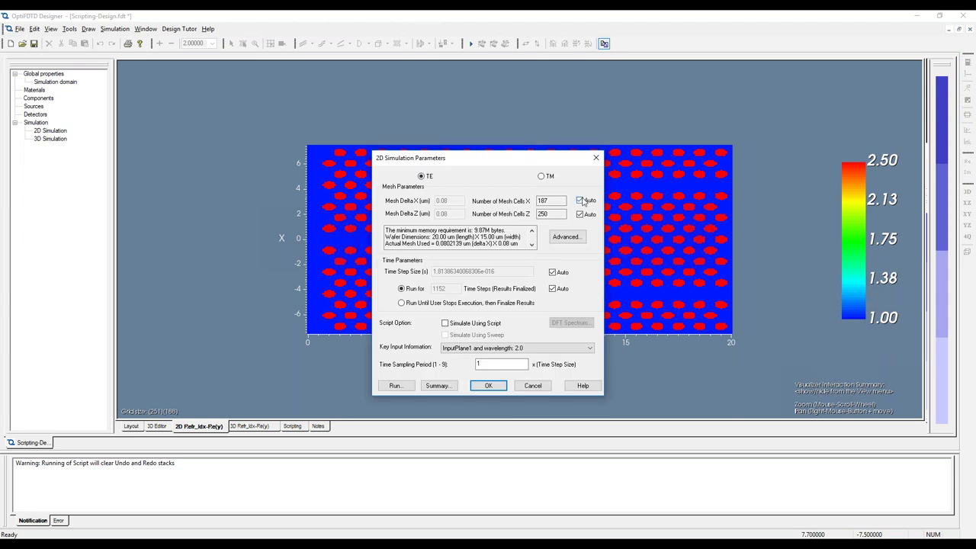
{"action": "left_click", "coordinate": [579, 214]}
{"action": "left_click", "coordinate": [455, 200]}
{"action": "key", "text": "BackSpace"}
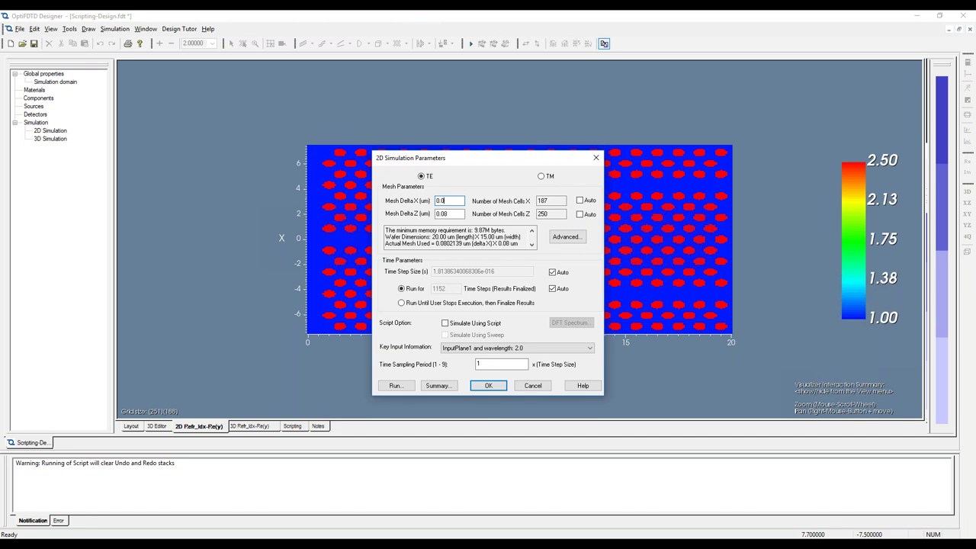
{"action": "type", "text": "1"}
{"action": "key", "text": "Tab"}
{"action": "key", "text": "BackSpace"}
{"action": "type", "text": "1"}
{"action": "key", "text": "Tab"}
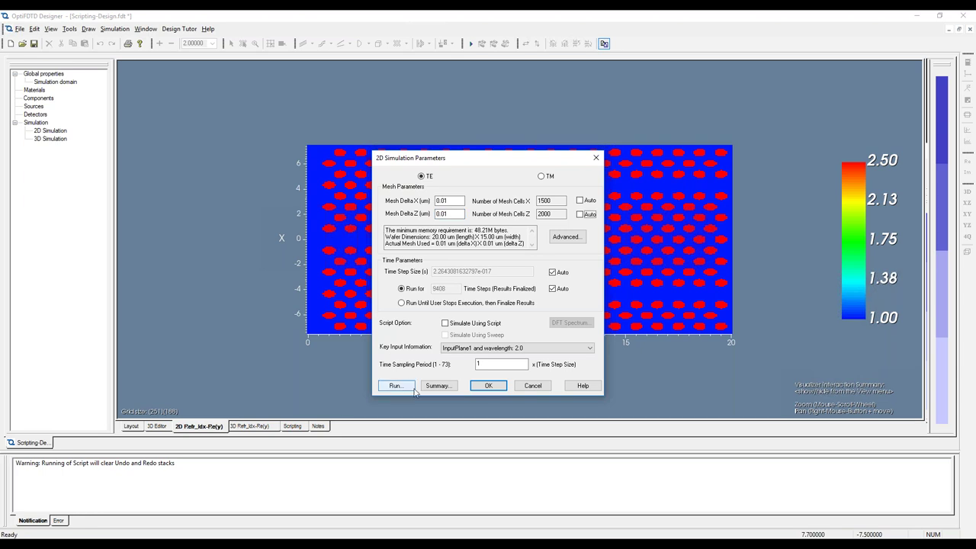
{"action": "left_click", "coordinate": [488, 386]}
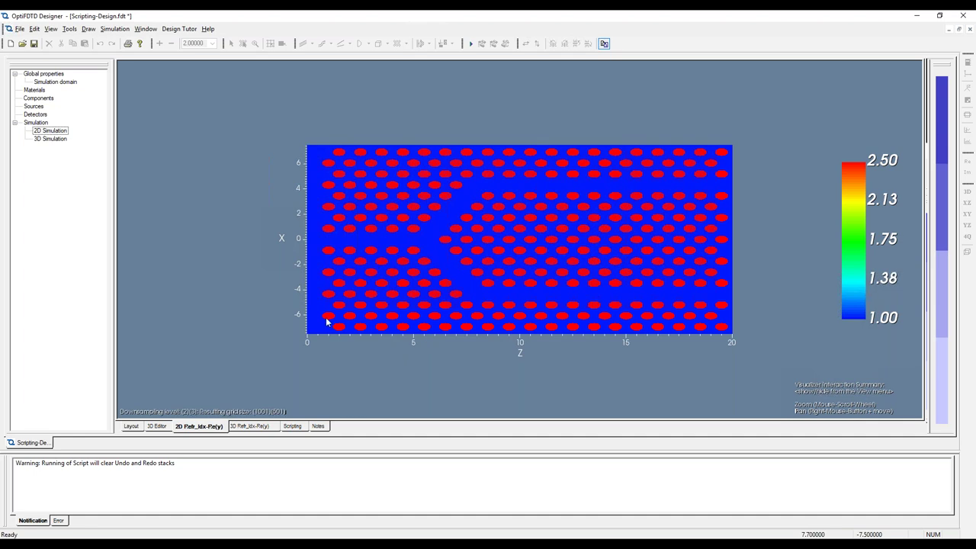
Return to the layout and examine the 2D simulation's memory requirement, wafer dimensions and actual mesh information.
{"action": "left_click", "coordinate": [132, 426]}
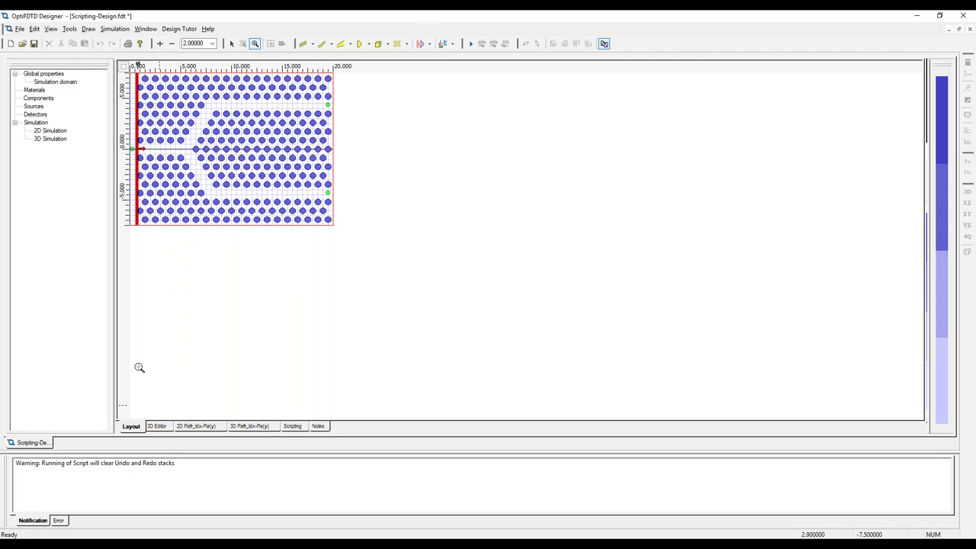
{"action": "left_click", "coordinate": [52, 133]}
{"action": "double_click", "coordinate": [51, 133]}
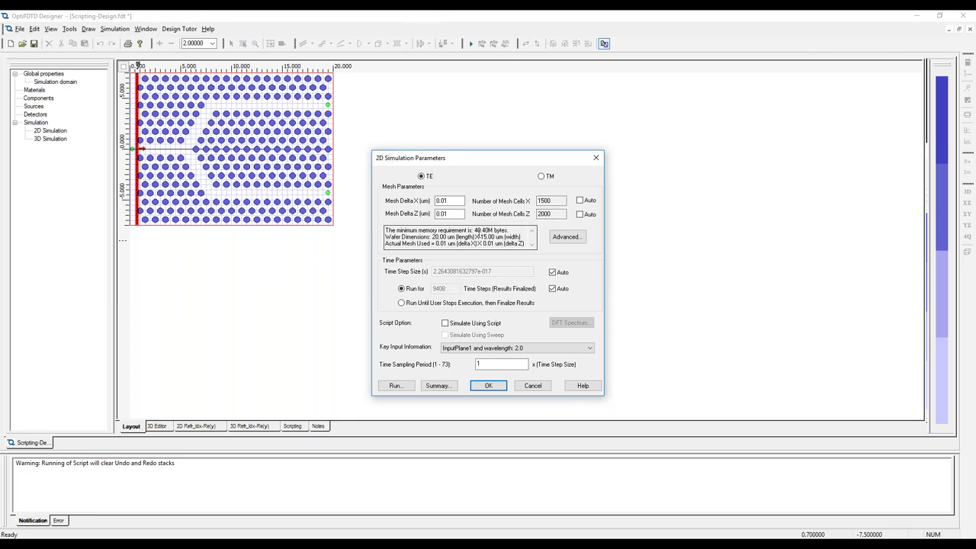
{"action": "left_click_drag", "start_coordinate": [387, 231], "coordinate": [532, 244]}
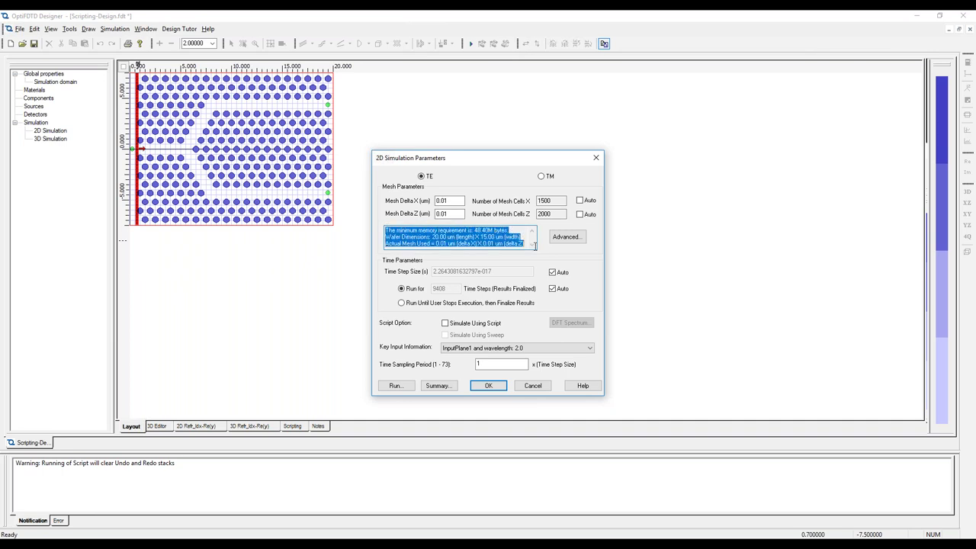